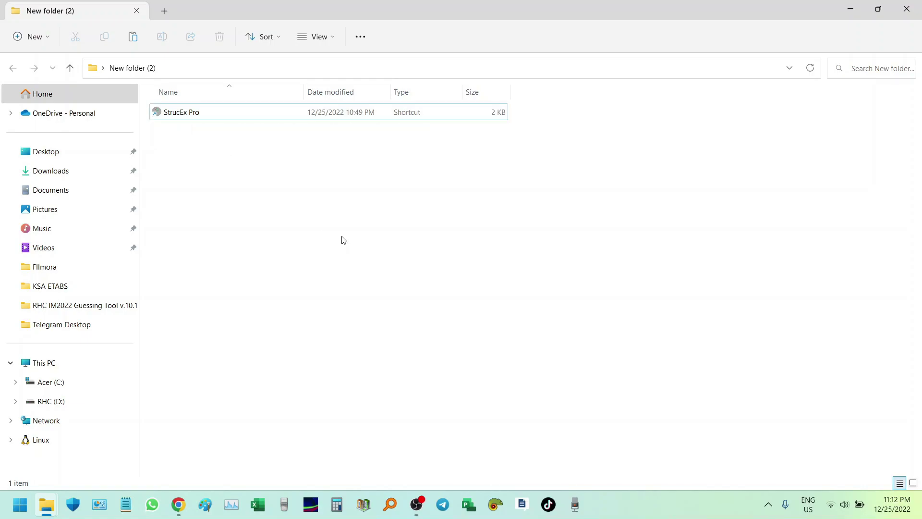
Step: Launch StrucEx Pro from its shortcut and open the program's version information
double_click(201, 114)
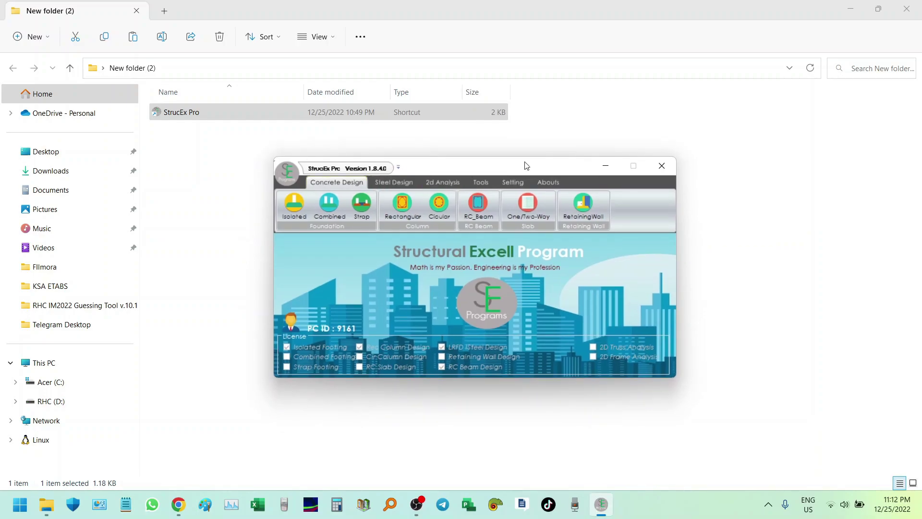
drag(469, 172, 482, 159)
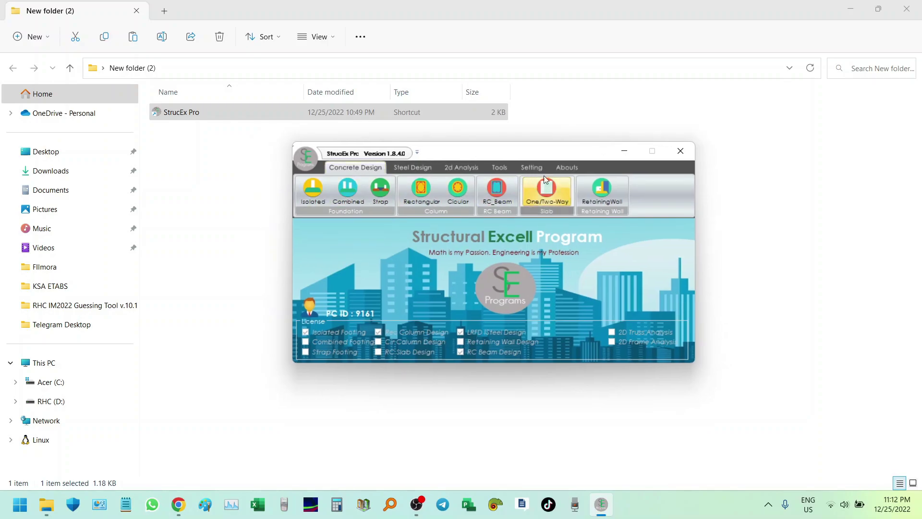
click(567, 169)
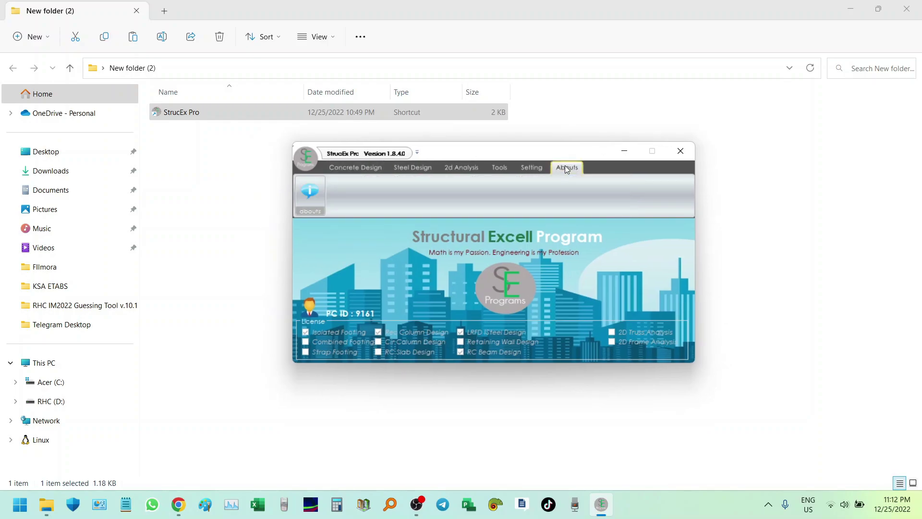
click(311, 194)
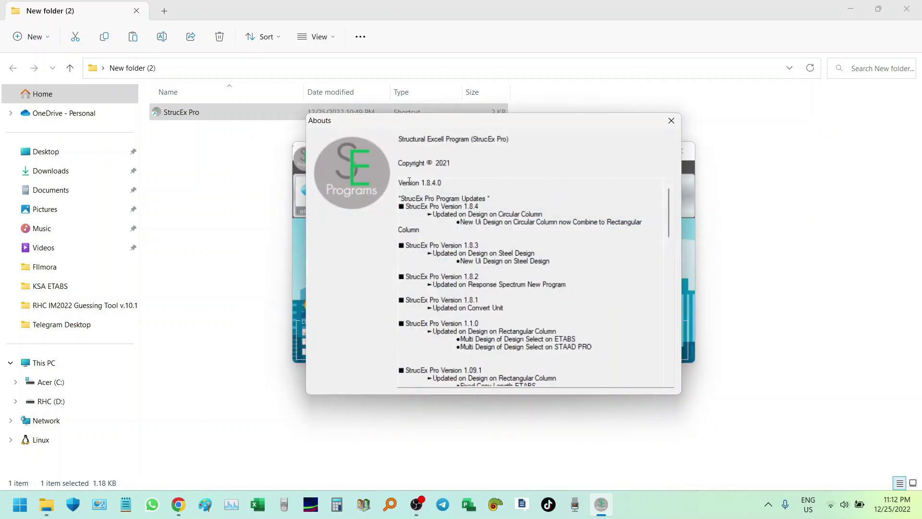
Step: Examine the version number and program update history in the version information, and close it
drag(400, 182, 440, 184)
click(437, 186)
drag(669, 205, 682, 177)
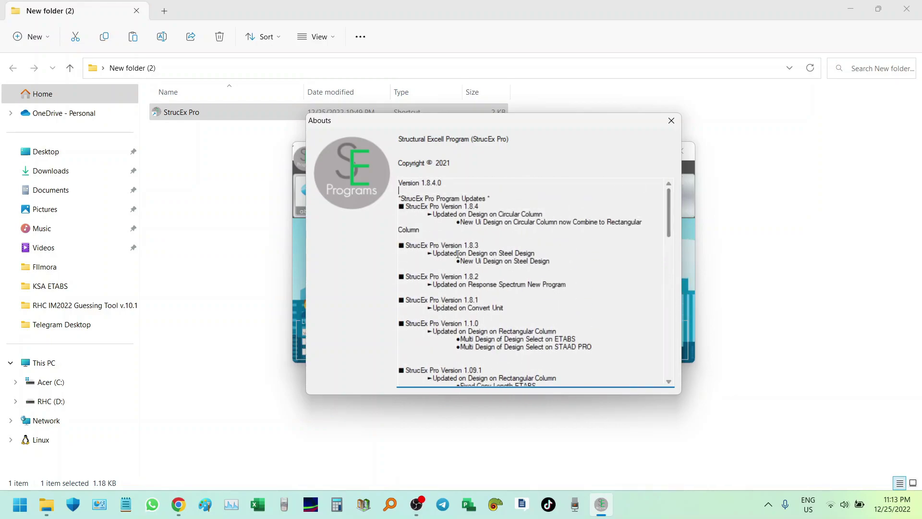
drag(490, 199, 405, 183)
click(404, 183)
drag(439, 120, 367, 37)
drag(593, 126, 564, 79)
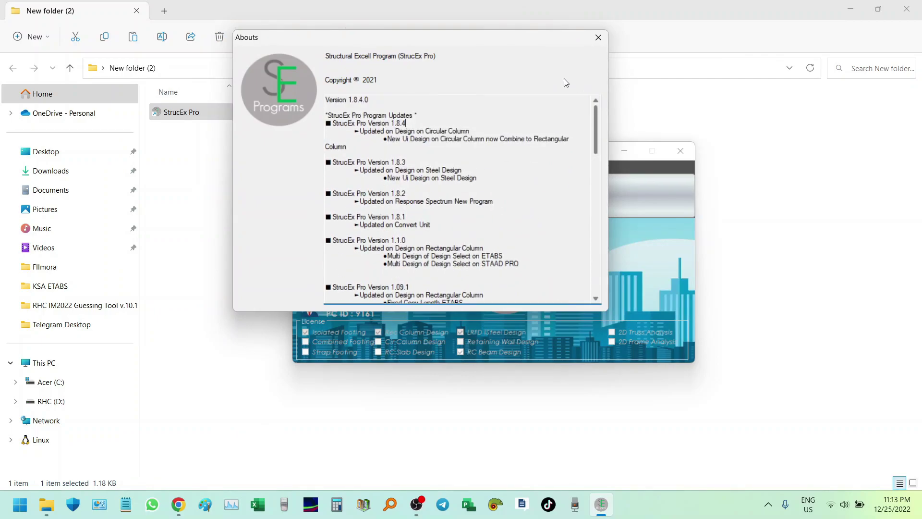
click(597, 39)
click(525, 158)
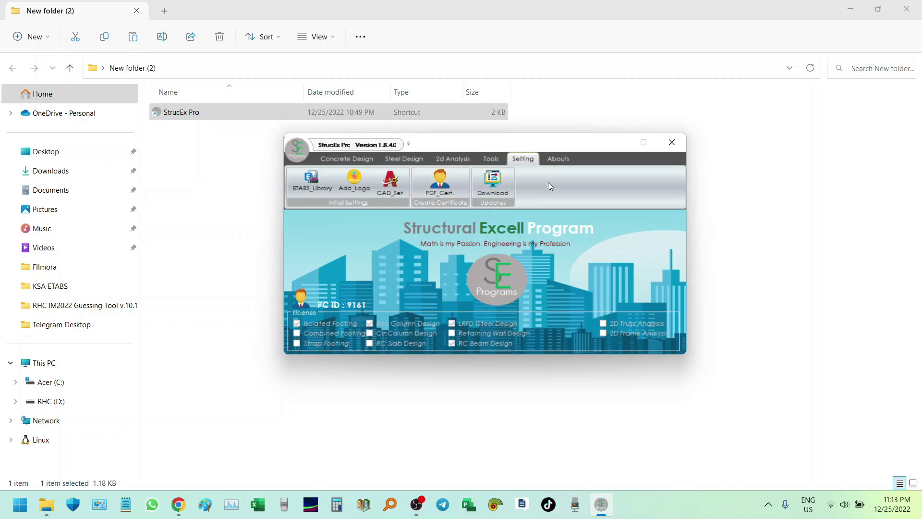
click(560, 157)
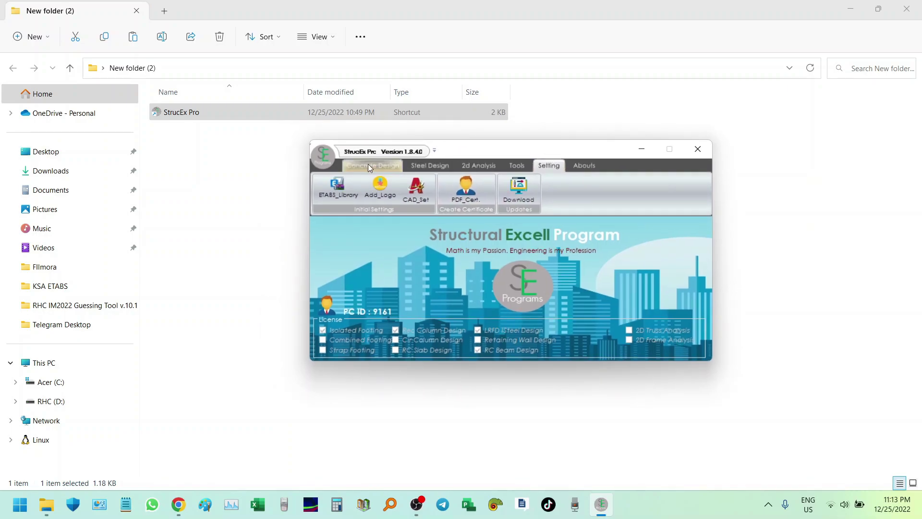
drag(447, 154, 464, 154)
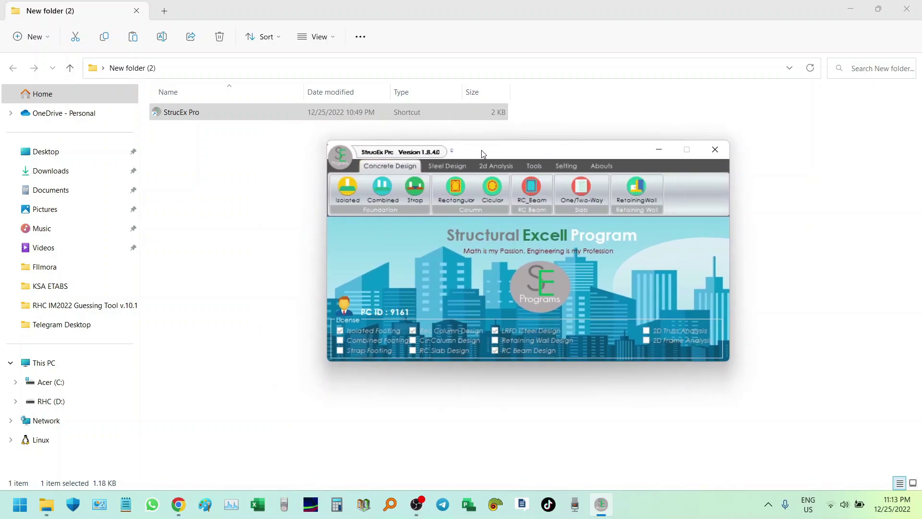
drag(527, 152, 521, 163)
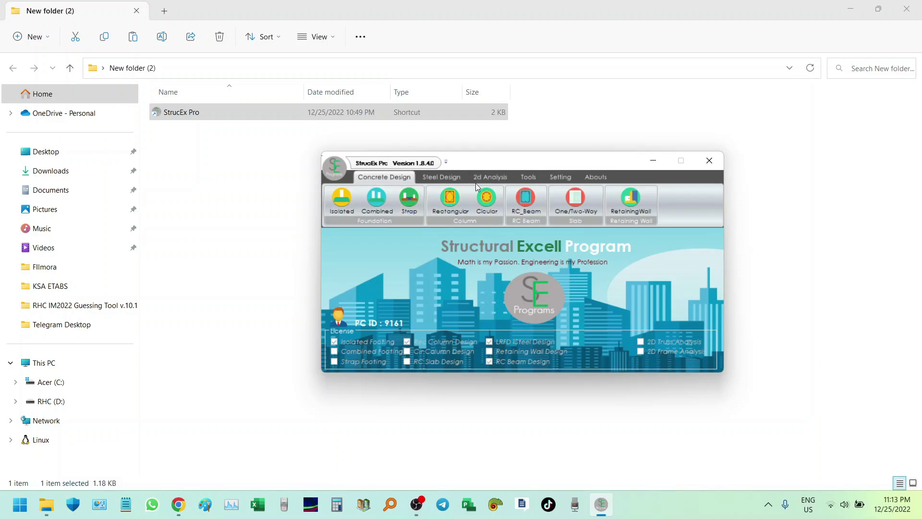
Step: Reopen the version information to read the StrucEx Pro 1.8.4 update notes on circular column design, and close it
click(596, 177)
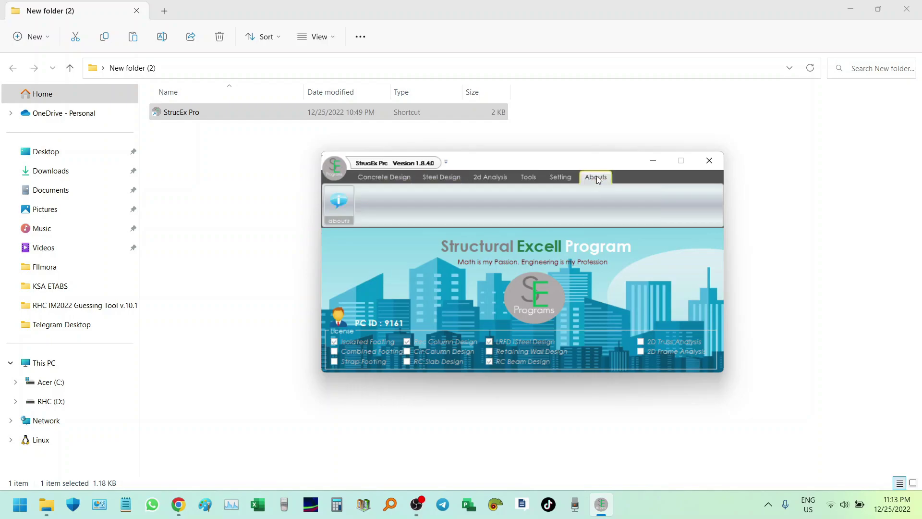
click(339, 200)
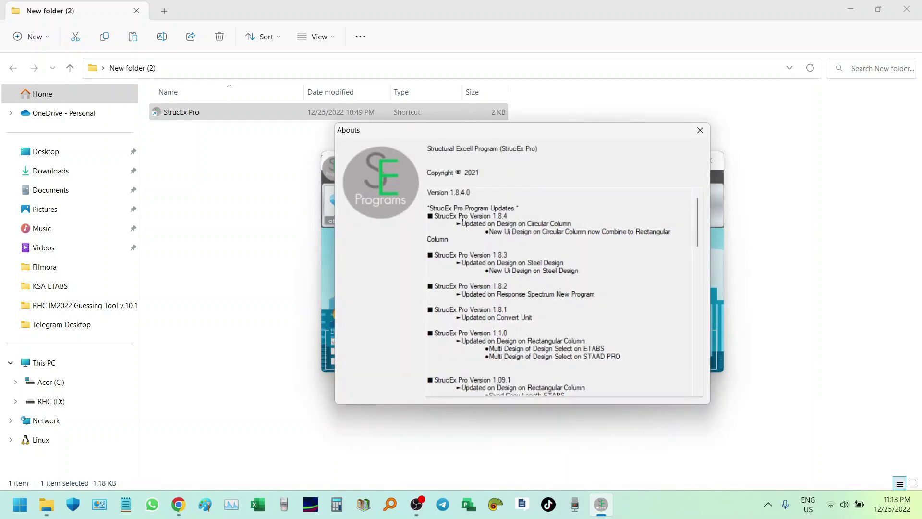
drag(462, 224, 585, 221)
drag(493, 232, 587, 231)
click(639, 230)
click(479, 228)
click(701, 130)
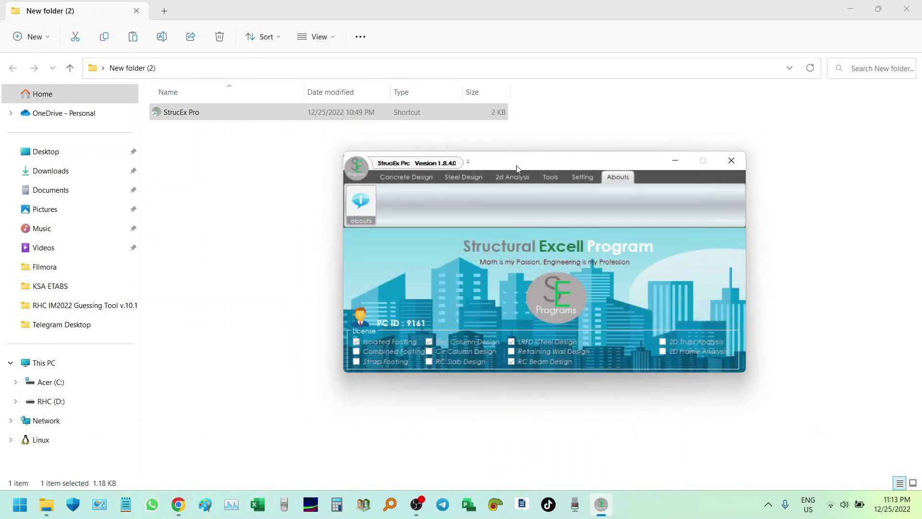
Step: Try to open the rectangular and circular column design modules, and dismiss the registration window without registering
click(385, 177)
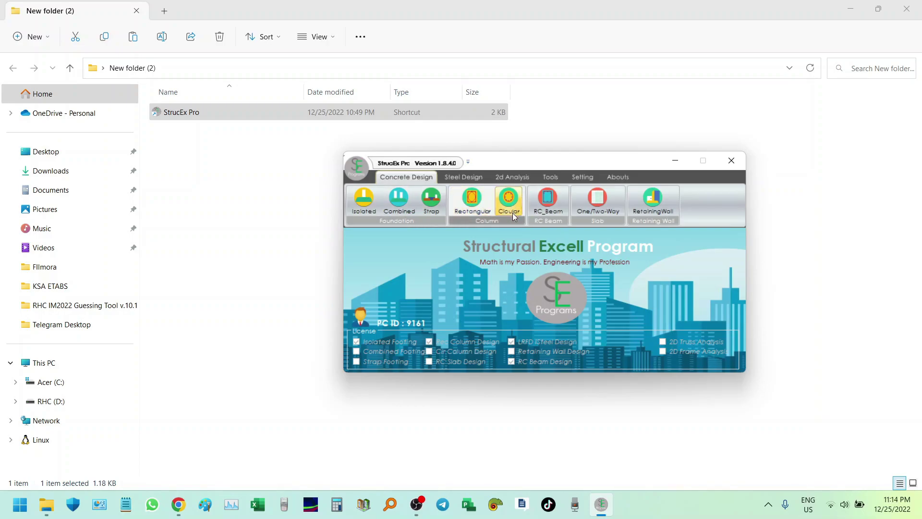
click(471, 206)
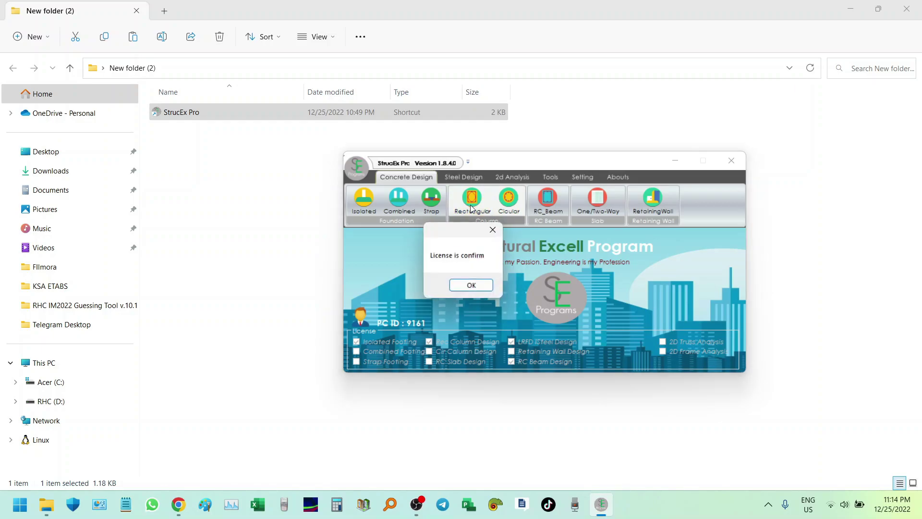
click(423, 284)
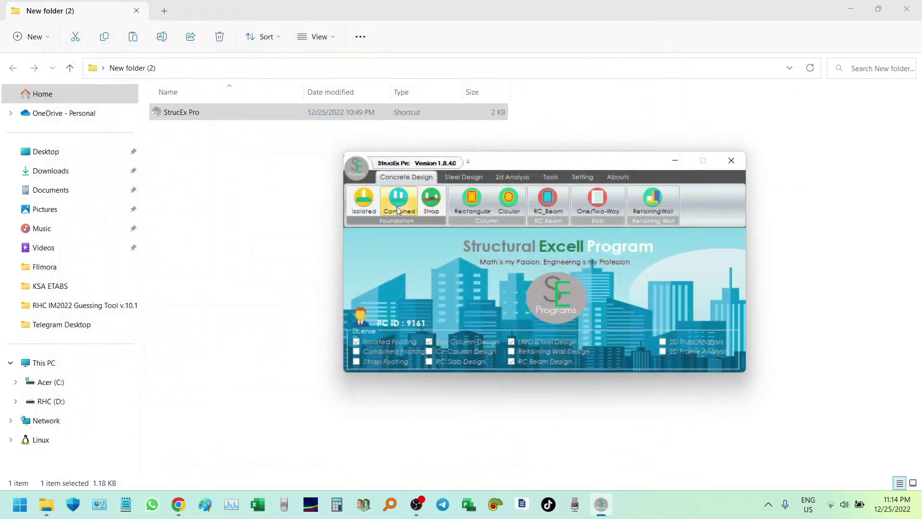
click(397, 209)
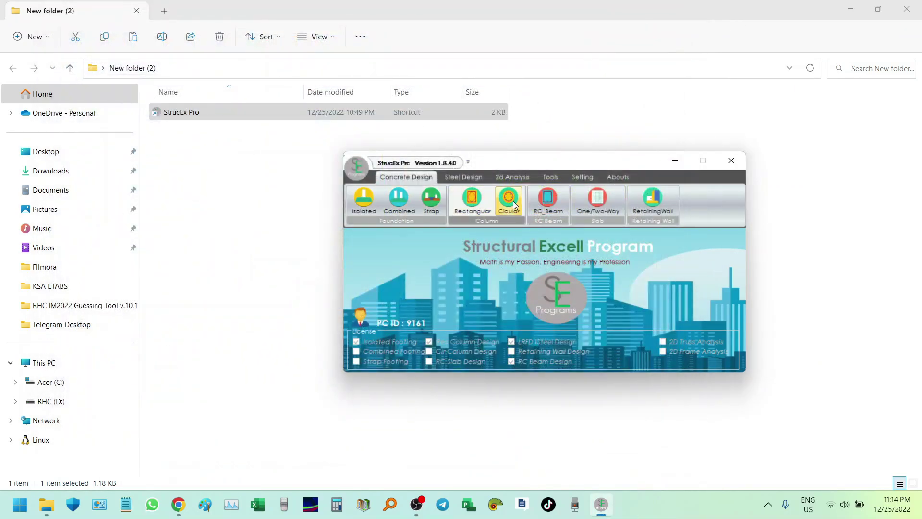
click(494, 287)
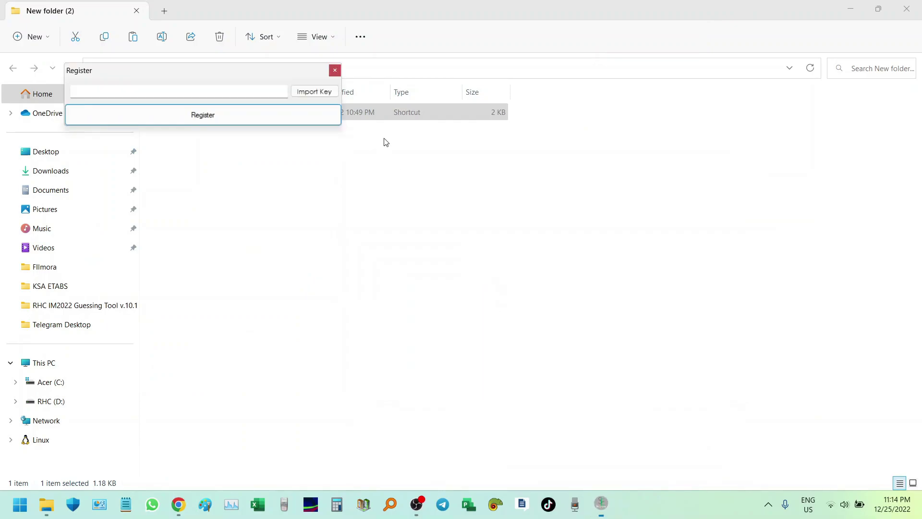
click(335, 70)
Step: Relaunch StrucEx Pro and open the rectangular column design module in a maximized window with its import tools shown
double_click(178, 113)
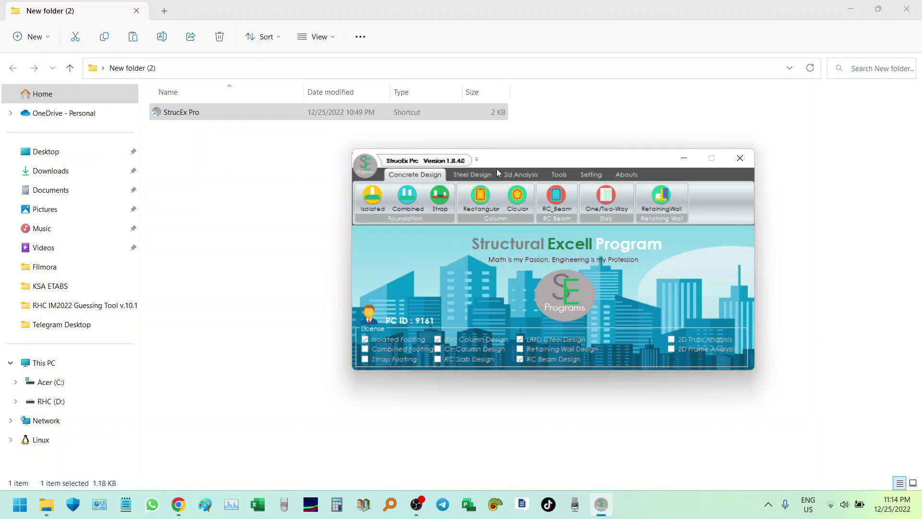
drag(496, 172, 514, 160)
click(500, 188)
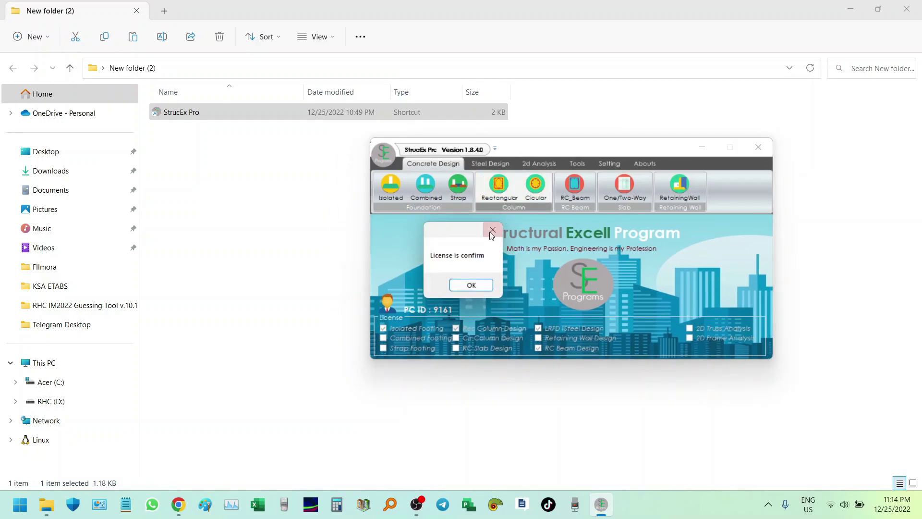
click(471, 285)
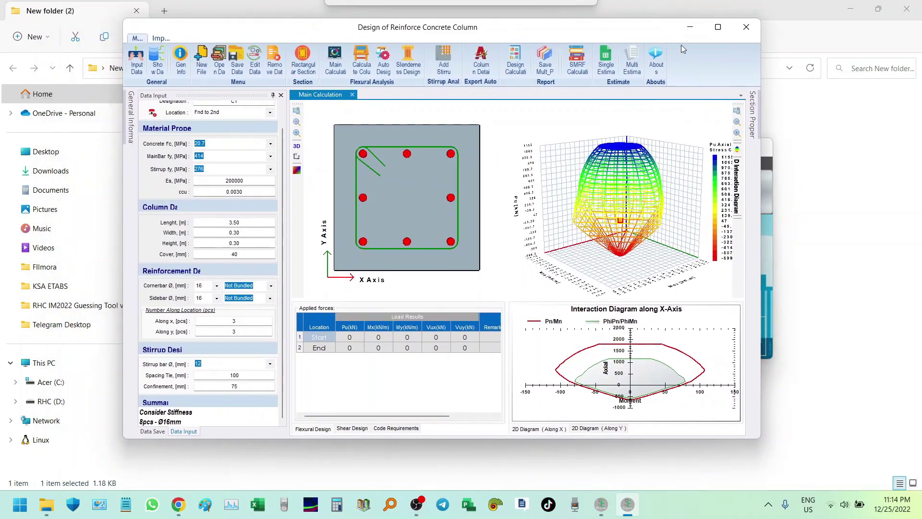
click(718, 27)
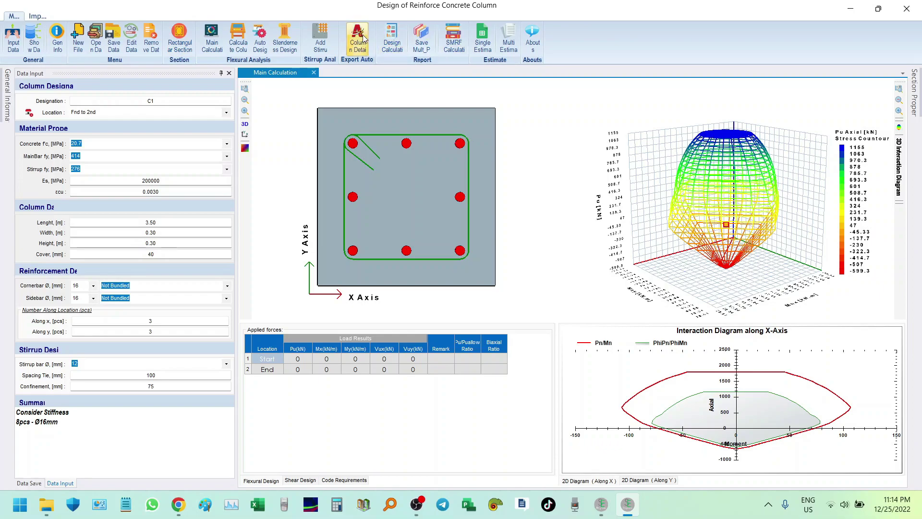
click(36, 17)
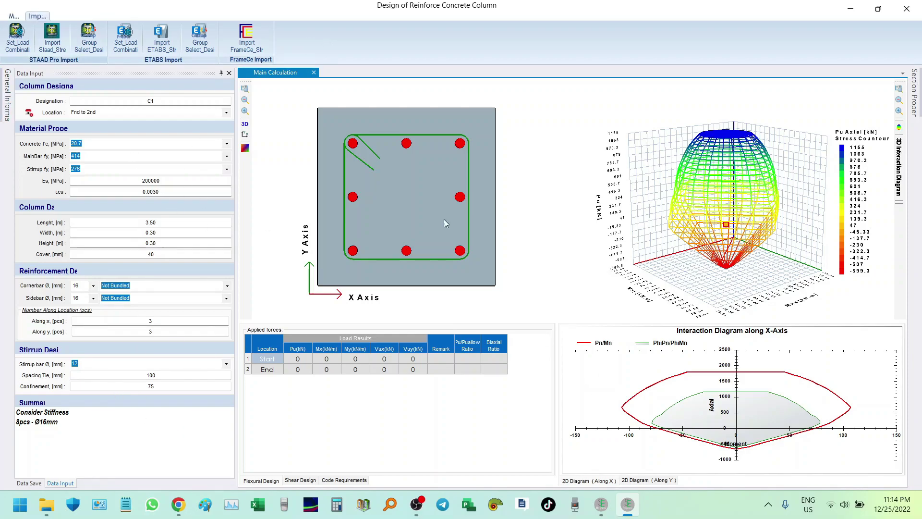
Step: Set the location of column C1 to 2F-3F
click(161, 101)
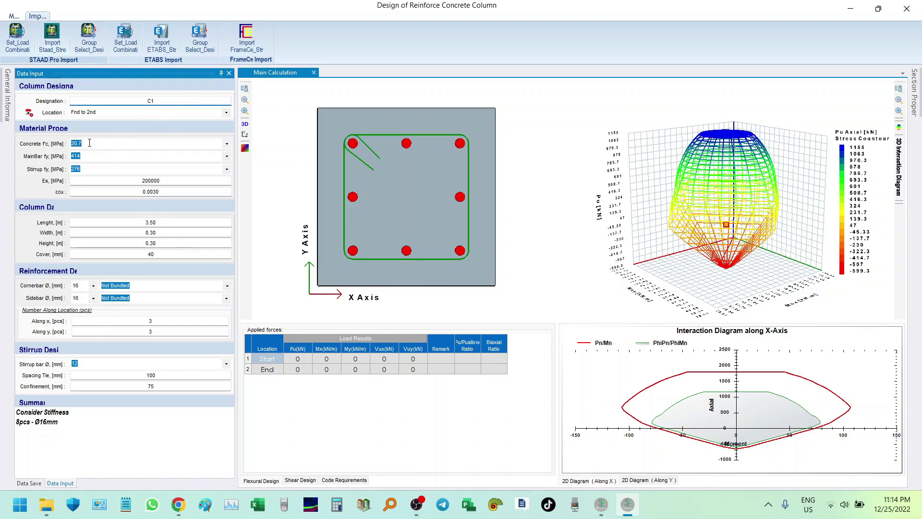
click(106, 113)
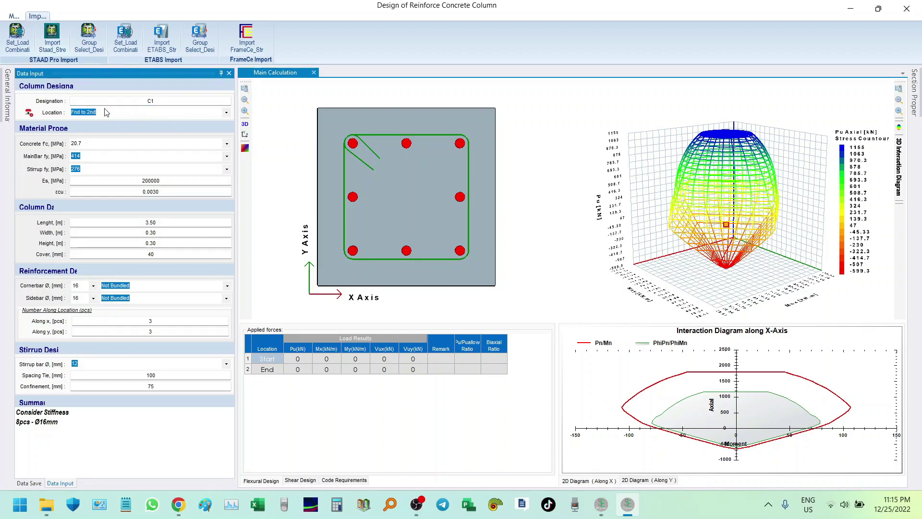
click(116, 113)
key(ctrl+a)
text(G)
key(BackSpace)
key(BackSpace)
key(BackSpace)
key(BackSpace)
key(BackSpace)
key(BackSpace)
key(BackSpace)
key(BackSpace)
key(BackSpace)
text(2F-3F)
key(Return)
Step: Review the column's material properties, including concrete and main bar strengths, steel modulus and concrete strain
click(88, 145)
click(88, 156)
click(179, 182)
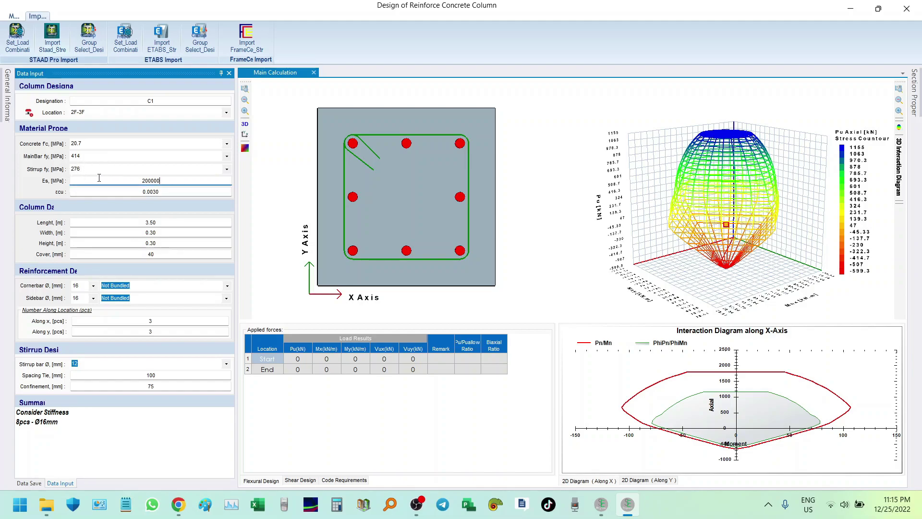
click(178, 181)
click(165, 192)
double_click(155, 192)
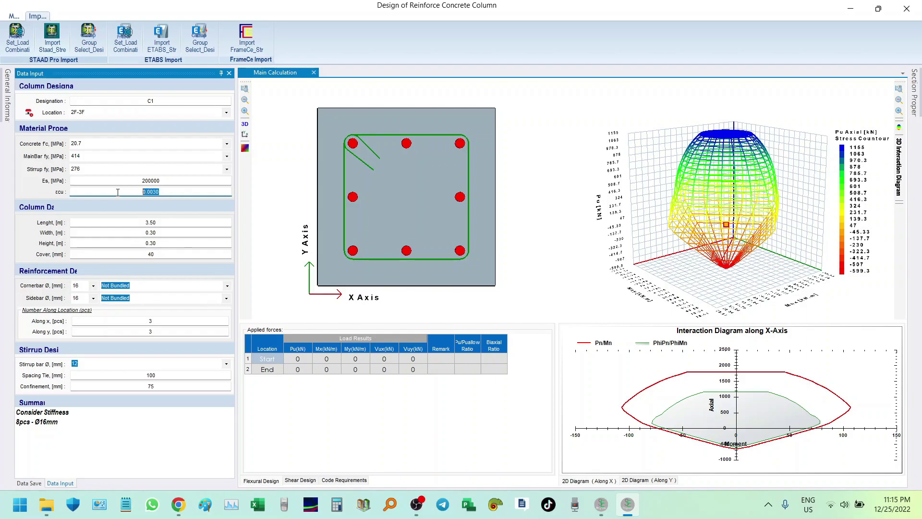
Step: Set the column length to 3 m and review its width, height and cover
click(159, 223)
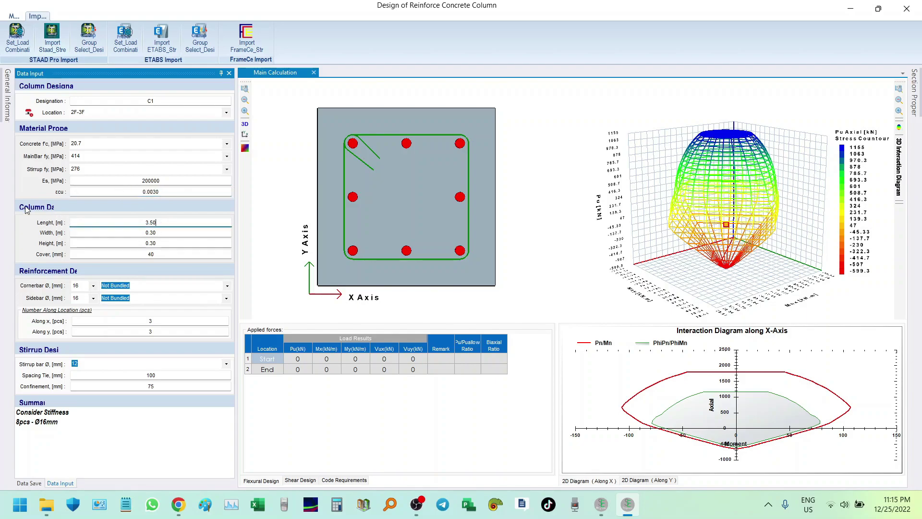
text(3)
click(171, 243)
click(107, 230)
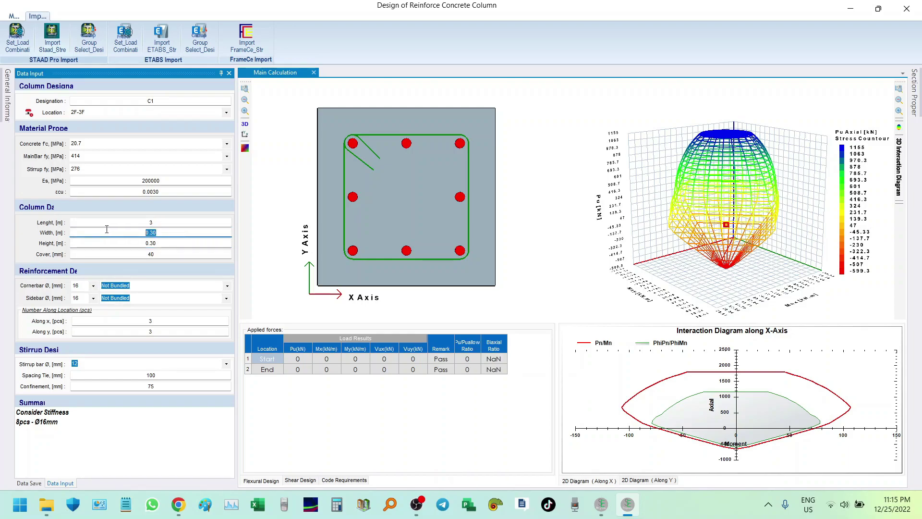
click(170, 244)
click(117, 254)
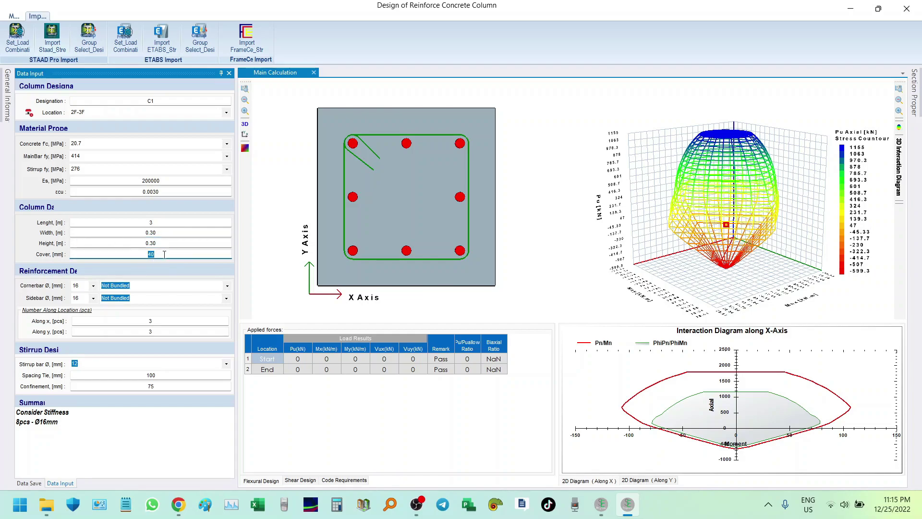
Step: Try bundled corner bars in the column section and restore the corner bars to Not Bundled
click(95, 286)
click(96, 289)
click(227, 287)
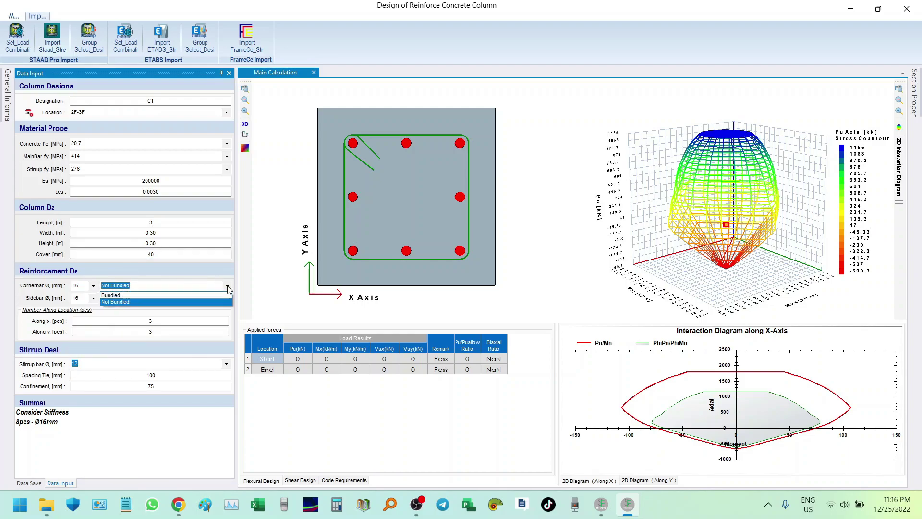
click(217, 295)
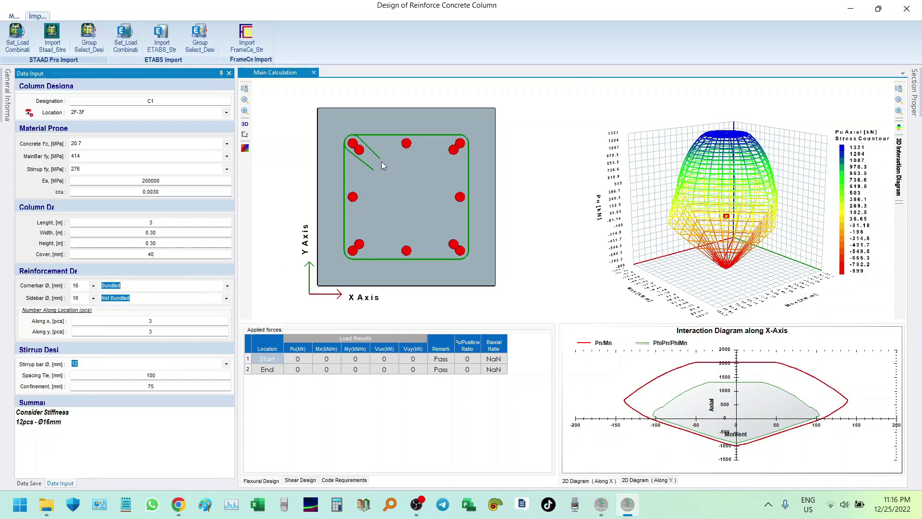
click(228, 286)
click(193, 302)
Step: Set the number of reinforcement bars to 4 along x and 2 along y
click(188, 320)
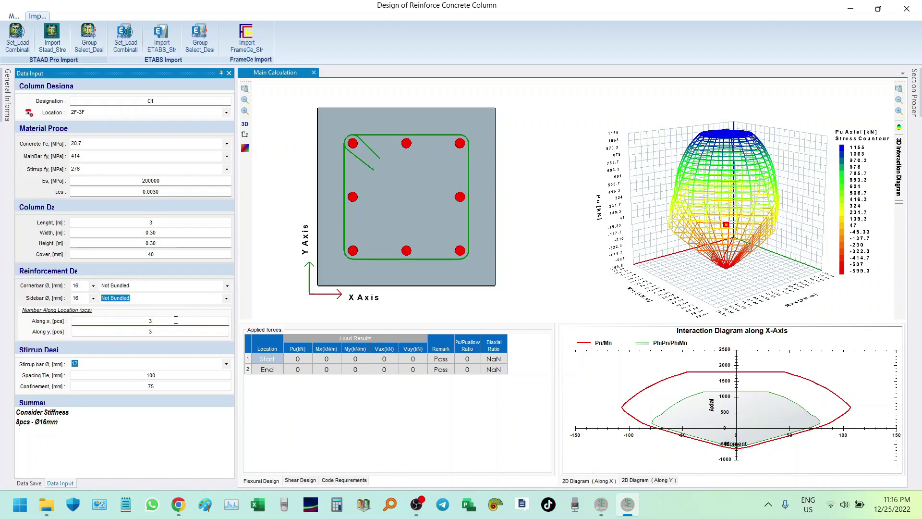
click(186, 321)
click(164, 321)
text(4)
click(163, 331)
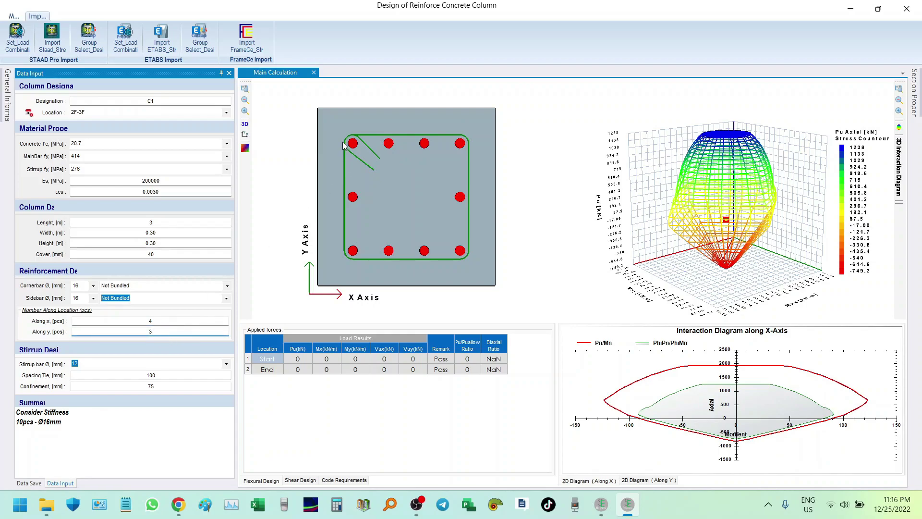
click(153, 321)
text(2)
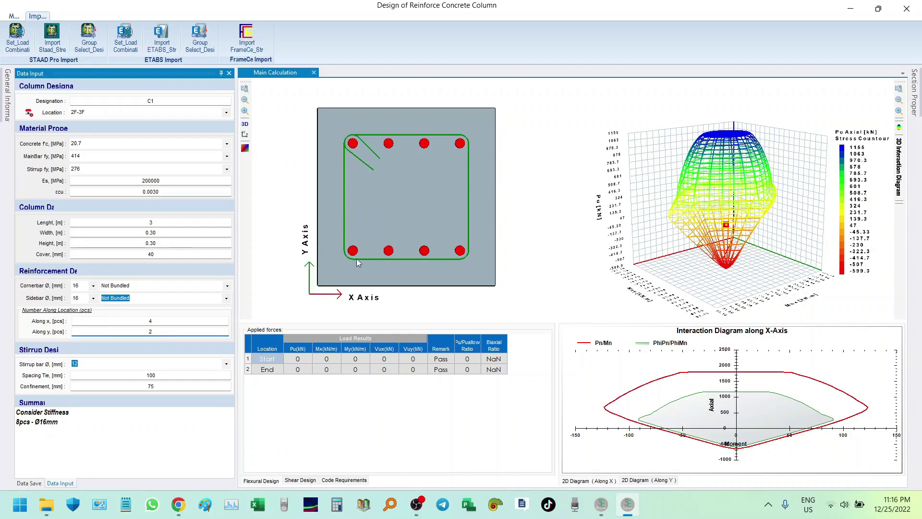
Step: Set the number of reinforcement bars to 3 along x and 3 along y
click(111, 322)
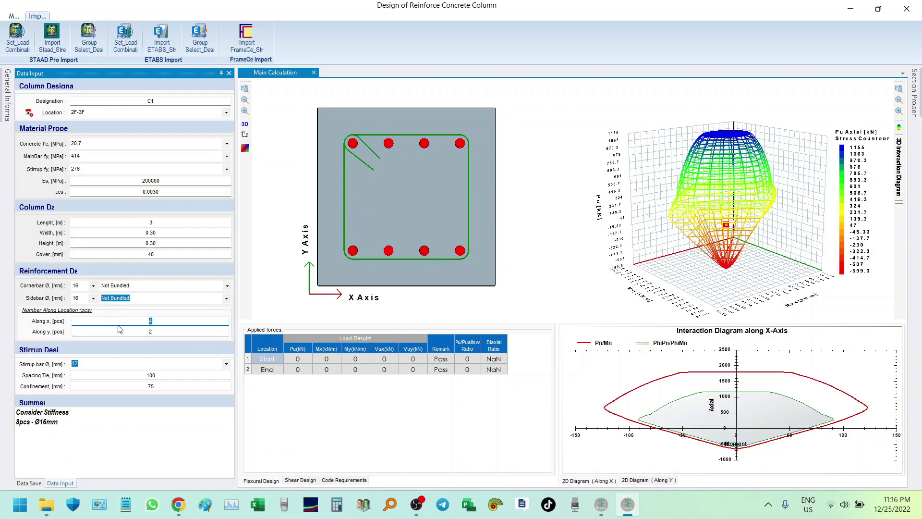
text(3)
click(117, 331)
text(3)
click(158, 321)
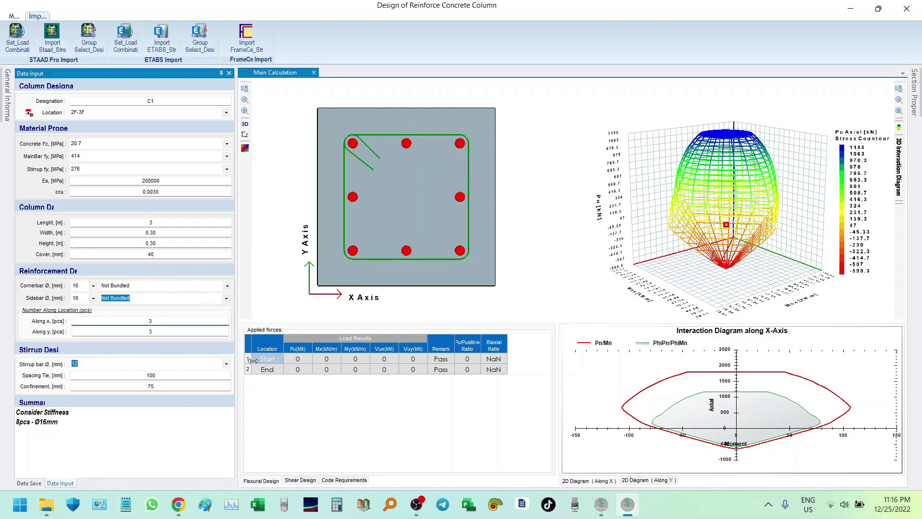
Step: Set the stirrup bar diameter to 10 mm and the tie spacing to 150 mm, and review the confinement spacing
click(226, 364)
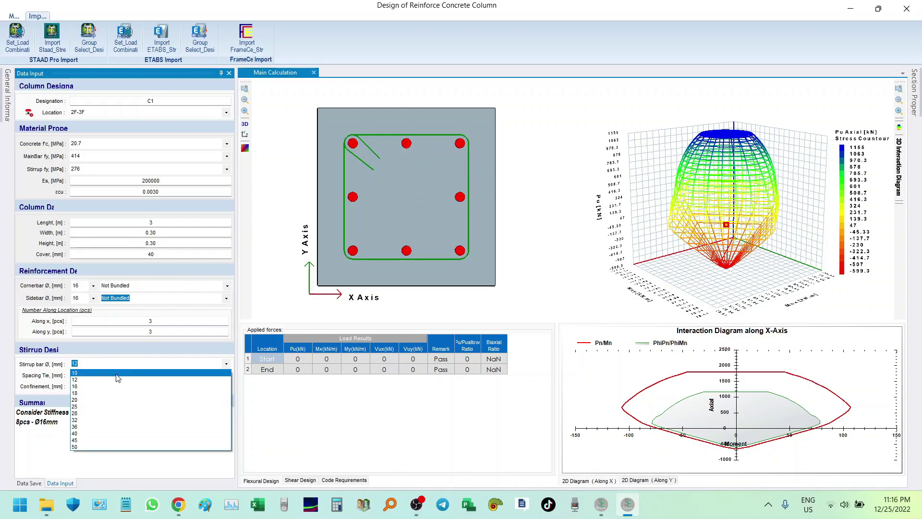
click(114, 374)
click(160, 373)
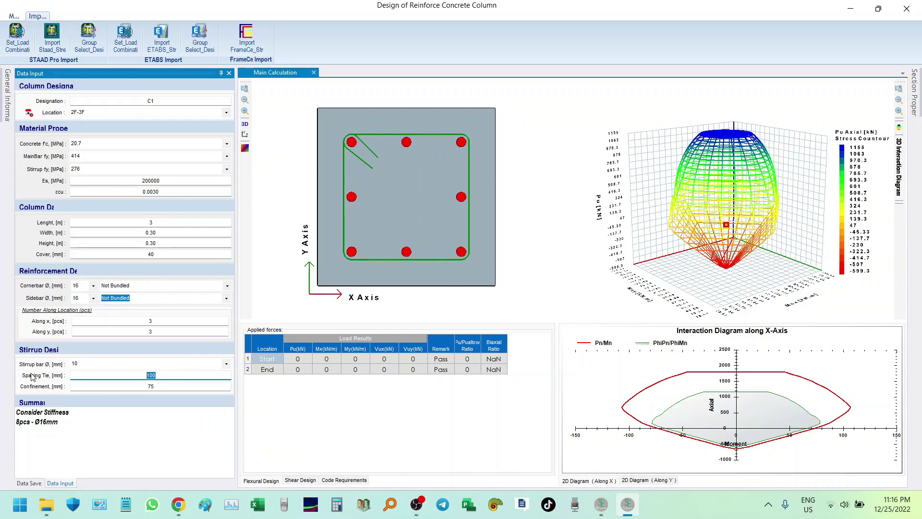
text(150)
click(105, 385)
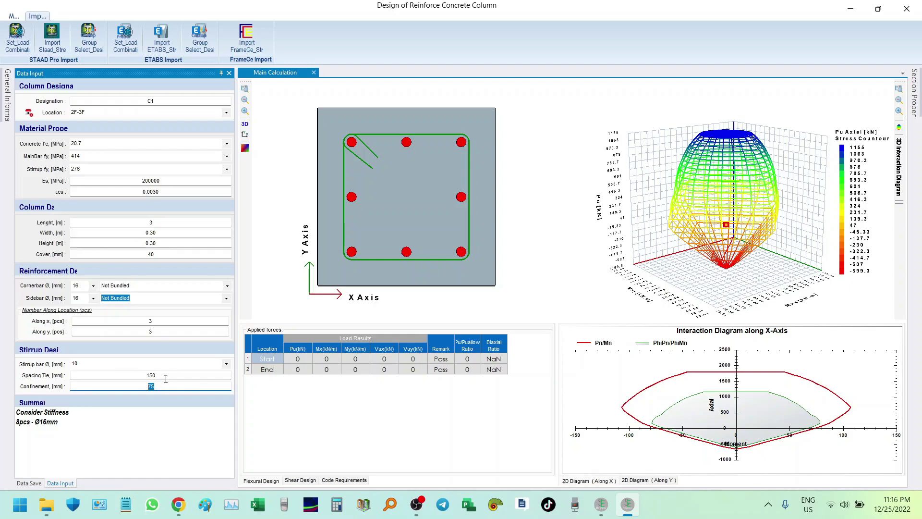
click(169, 375)
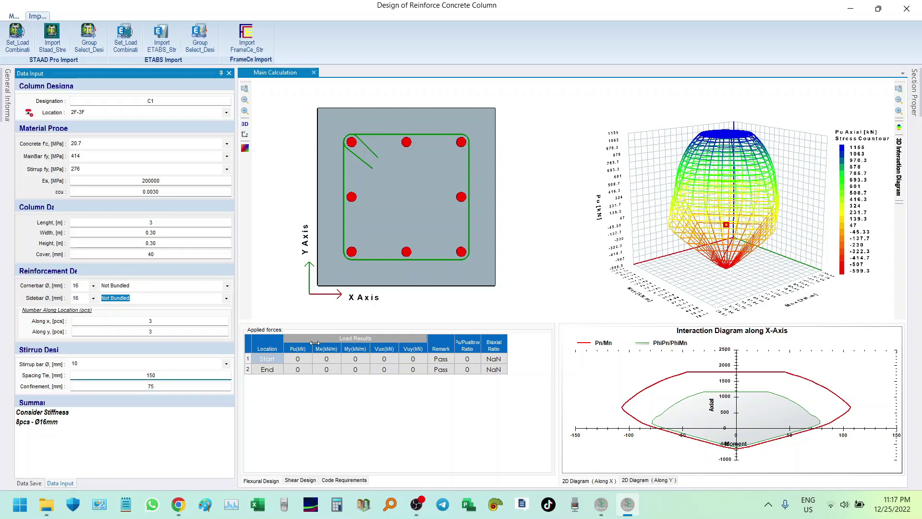
Step: Enter the axial load Pu in the applied forces as 500 kN for Start and 700 kN for End
click(296, 356)
click(296, 358)
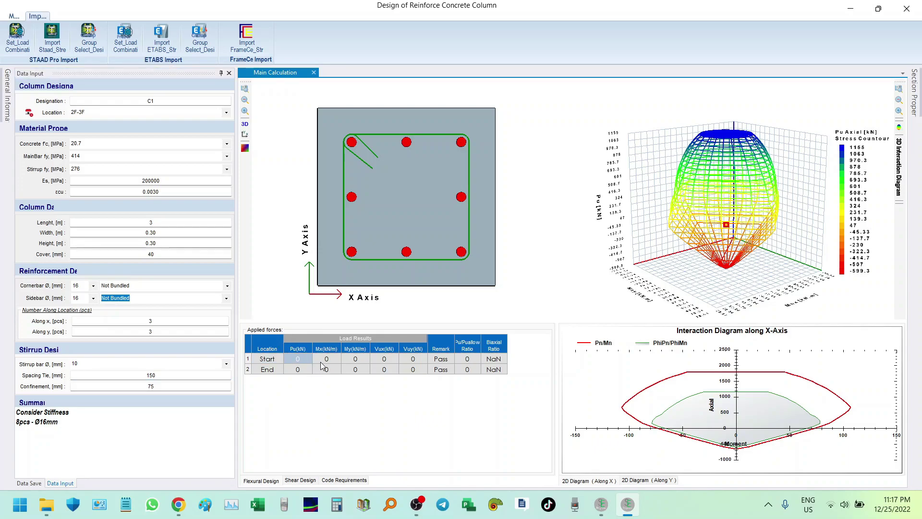
text(500)
key(Return)
click(307, 369)
click(337, 371)
click(307, 359)
text(700)
Step: Enter the applied moments: Mx 150 and My 50 for End, Mx 100 and My 60 for Start
click(334, 363)
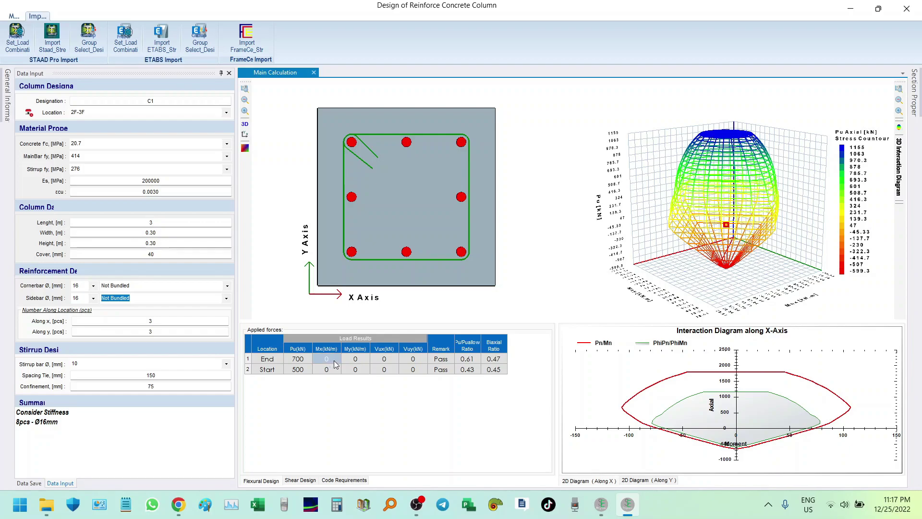
text(150)
click(330, 370)
text(100)
click(361, 363)
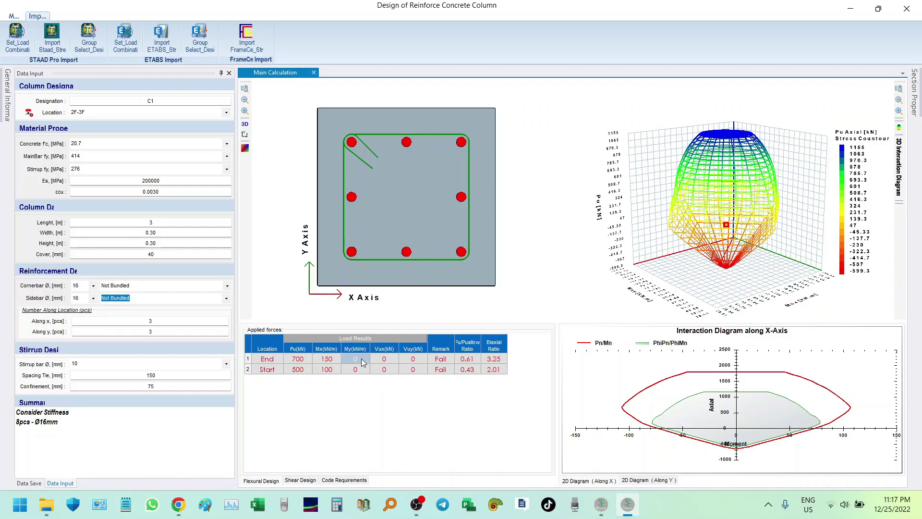
click(360, 358)
text(50)
click(364, 369)
text(60)
Step: Enter the applied shears: Vux 400 kN and Vuy 150 kN for End, Vux 350 kN and Vuy 100 kN for Start
click(396, 356)
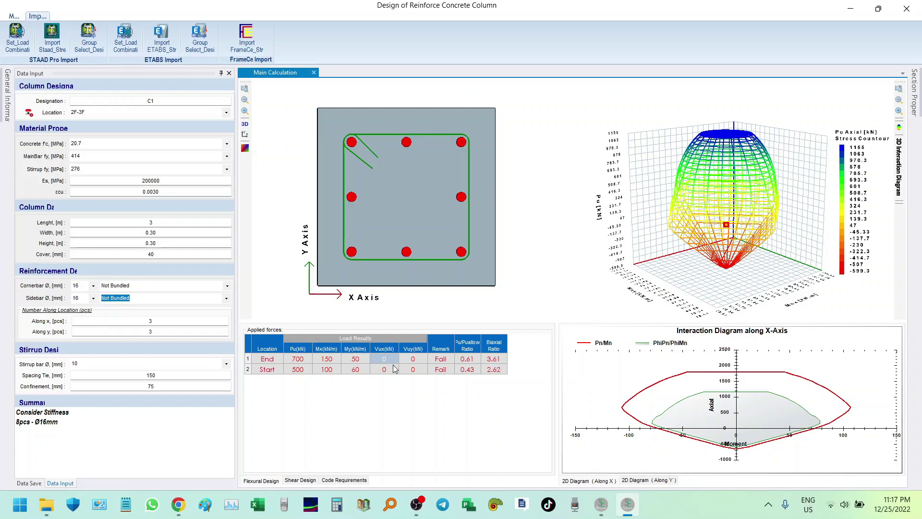
text(100)
text(400)
click(393, 369)
text(350)
click(422, 362)
text(150)
click(416, 369)
text(100)
Step: Examine the remark, axial ratio and biaxial ratio for both locations, and view the 3D interaction diagram from another angle
click(439, 361)
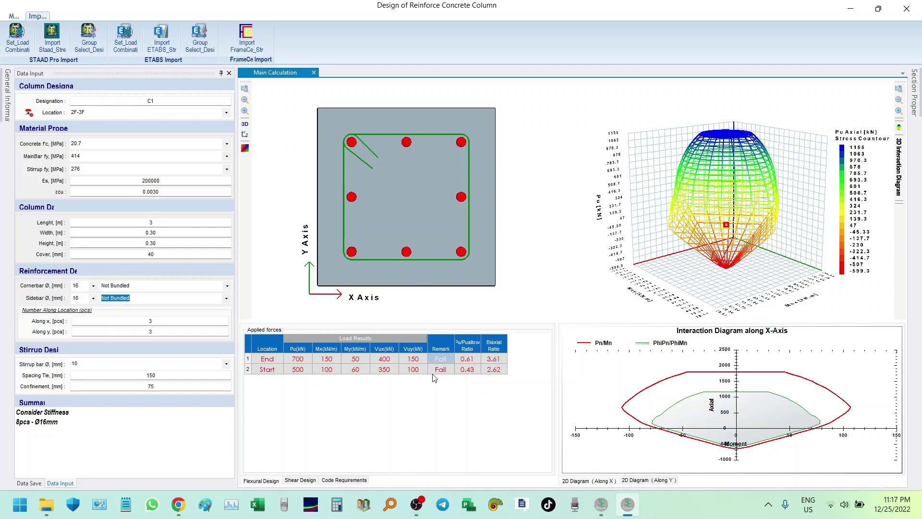
click(469, 361)
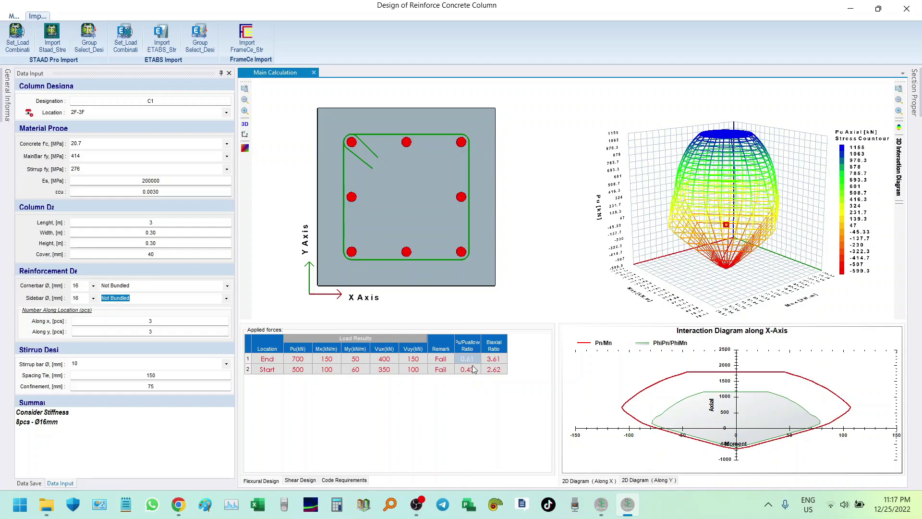
click(504, 359)
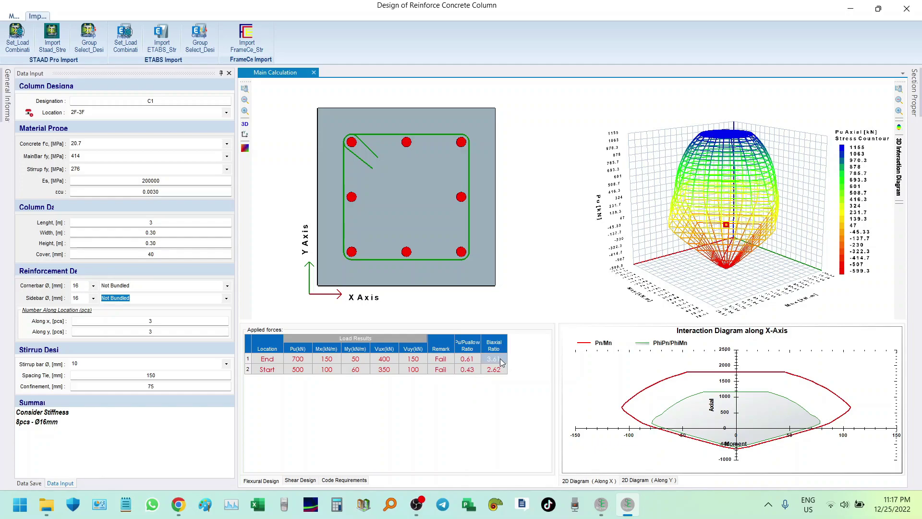
drag(802, 269, 696, 303)
click(500, 369)
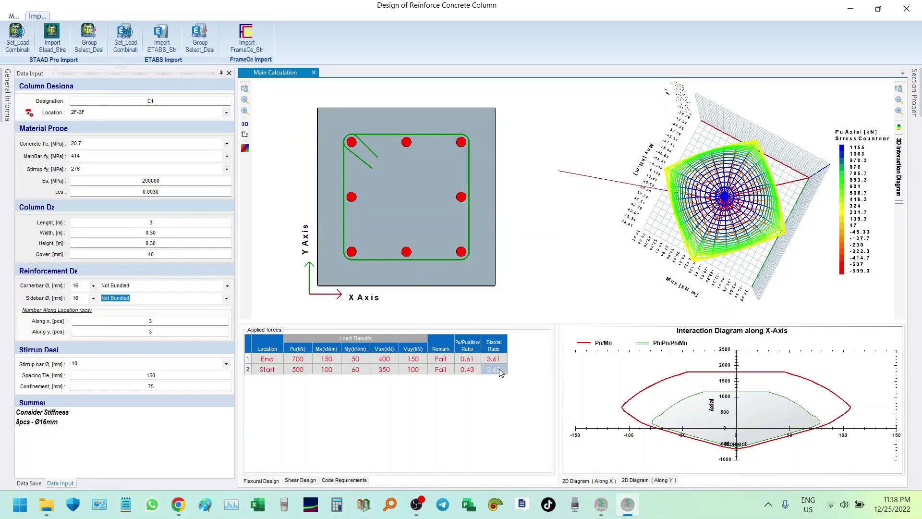
click(493, 345)
click(298, 370)
click(298, 359)
click(497, 360)
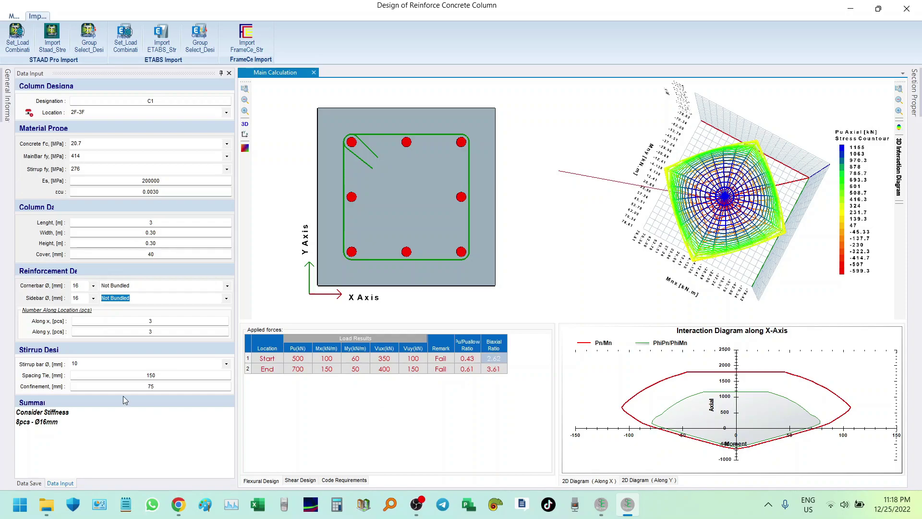
Step: Set the column width and height to 0.5 m and check the axial and biaxial ratios of both locations
click(144, 233)
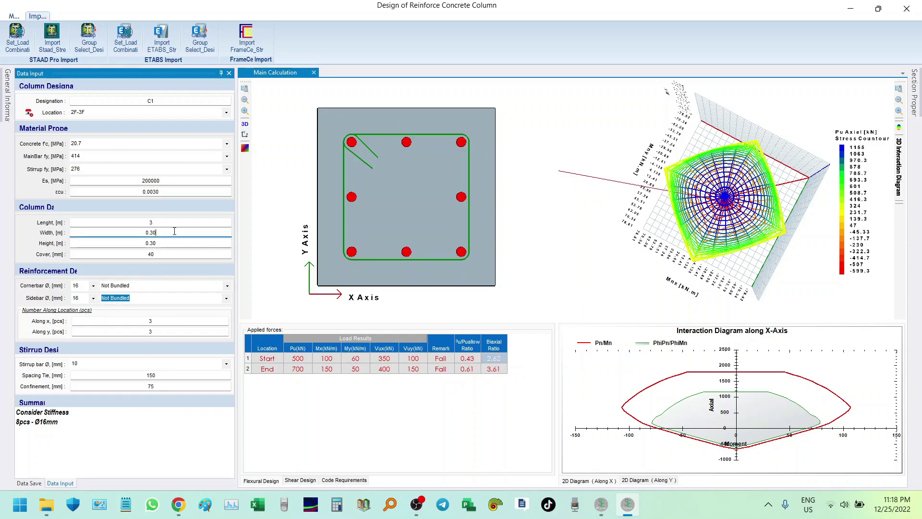
key(BackSpace)
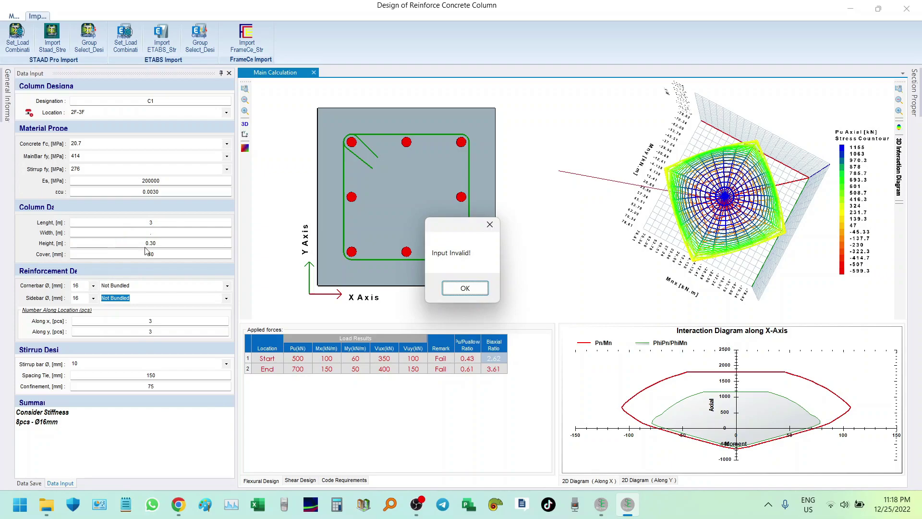
click(466, 290)
text(.5)
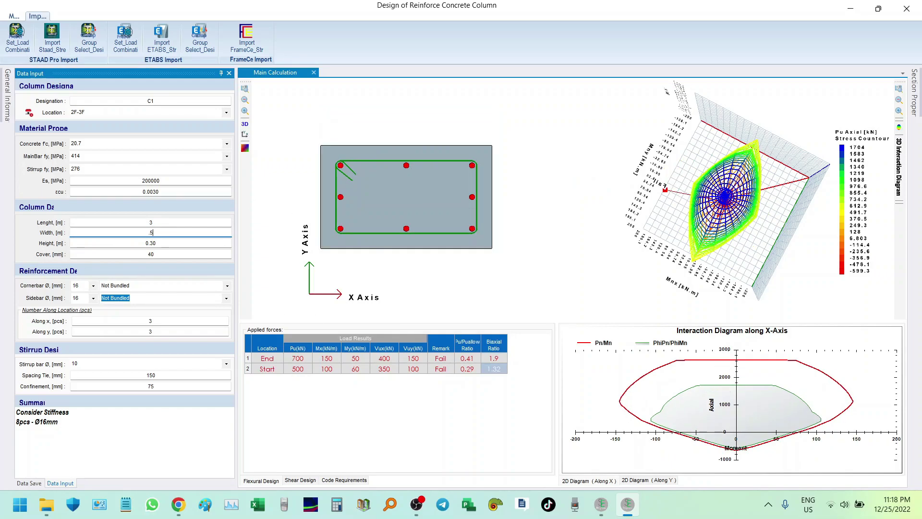
click(164, 221)
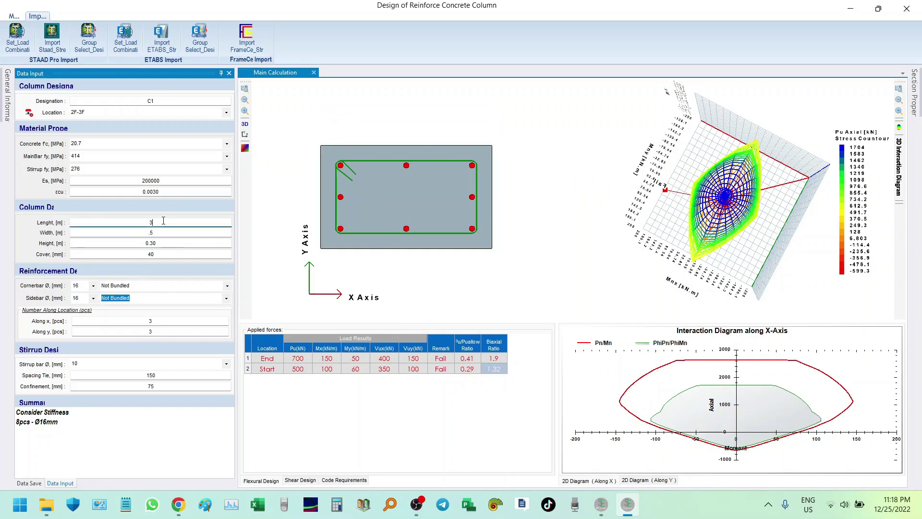
click(113, 243)
text(0.5)
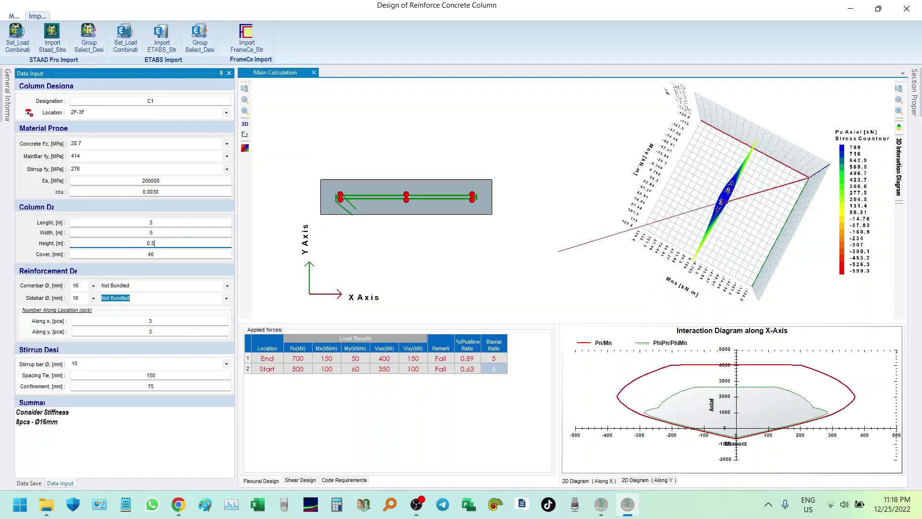
click(170, 232)
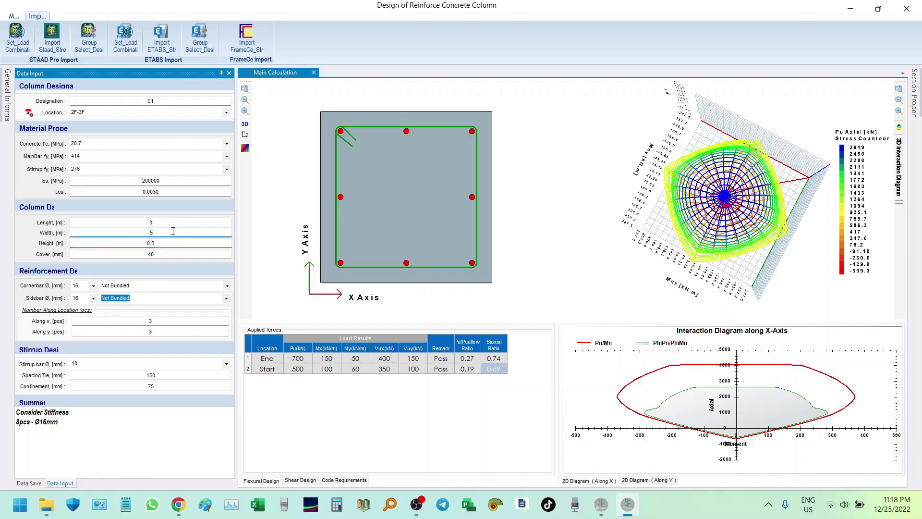
click(500, 362)
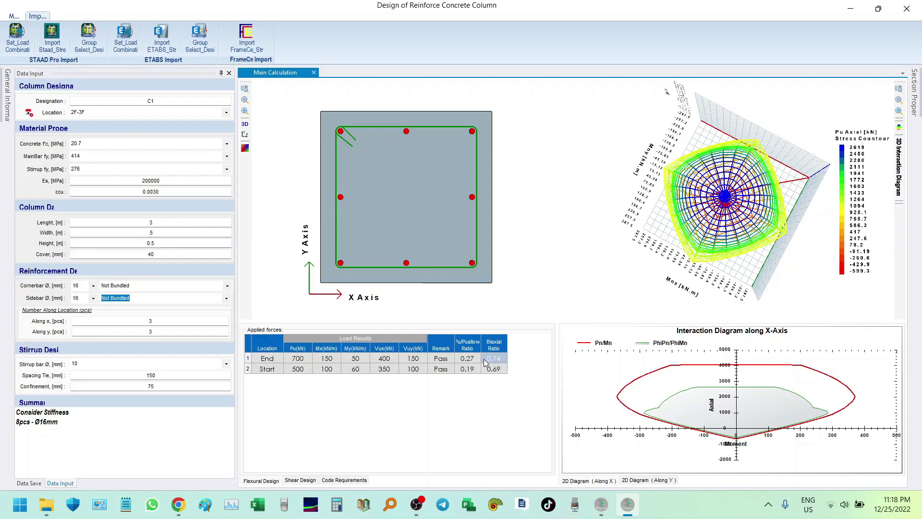
click(467, 360)
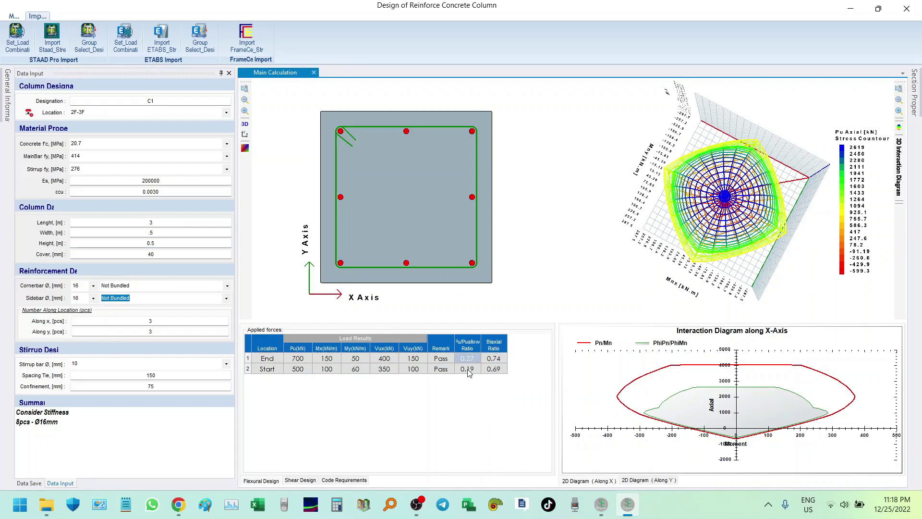
click(471, 369)
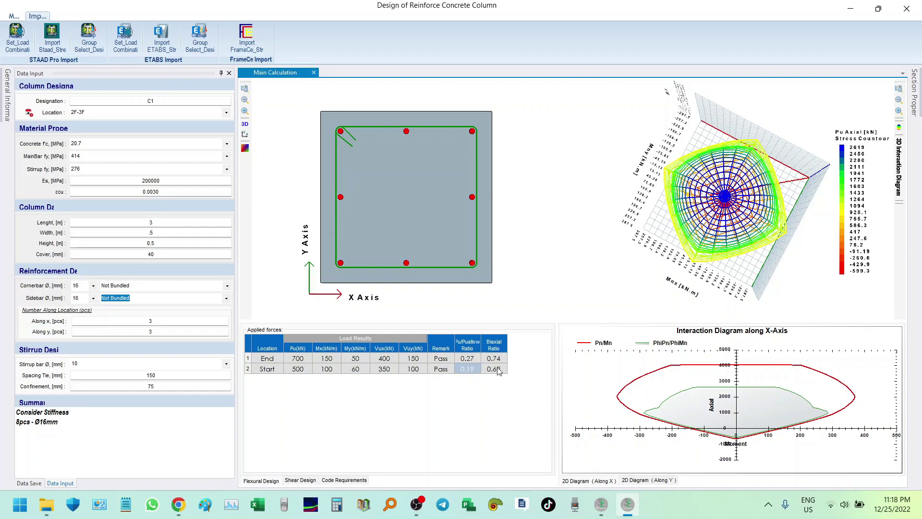
Step: Try 0.4 m for the column width and height, and settle on 0.45 m for both
click(164, 225)
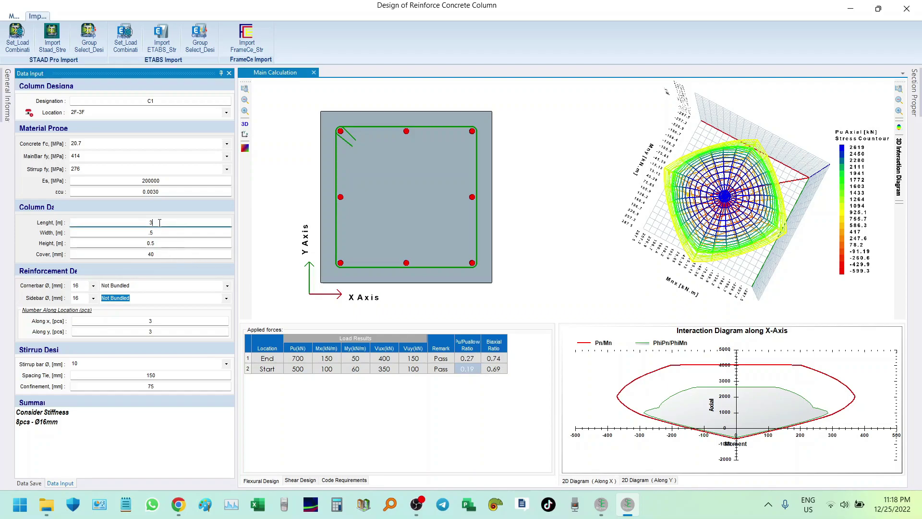
click(137, 234)
text(0.4)
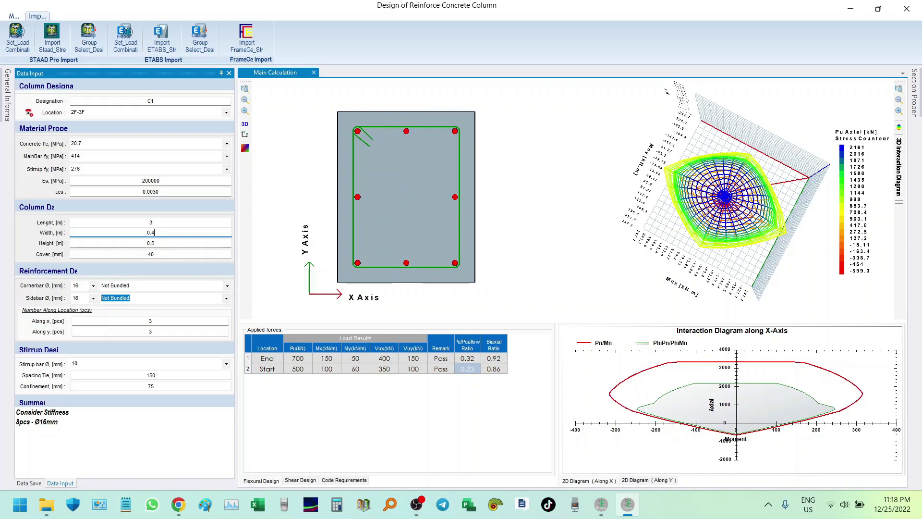
click(114, 240)
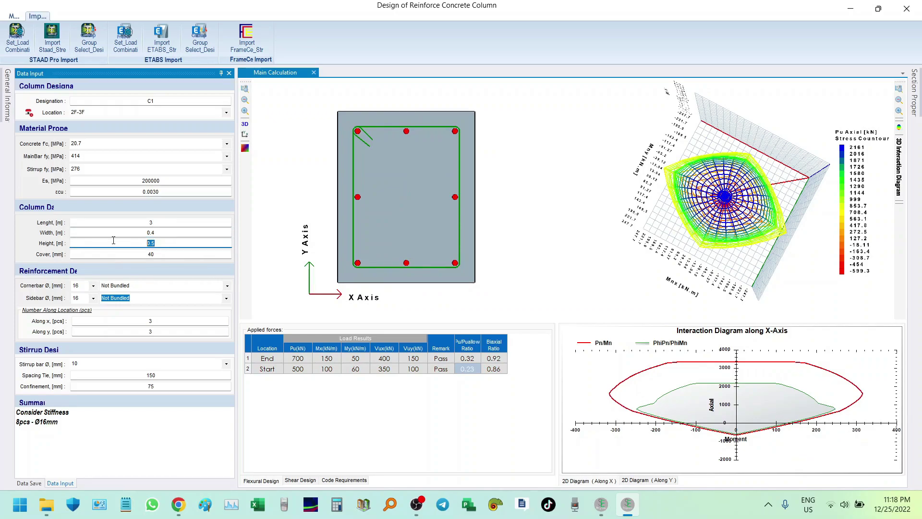
text(0.4)
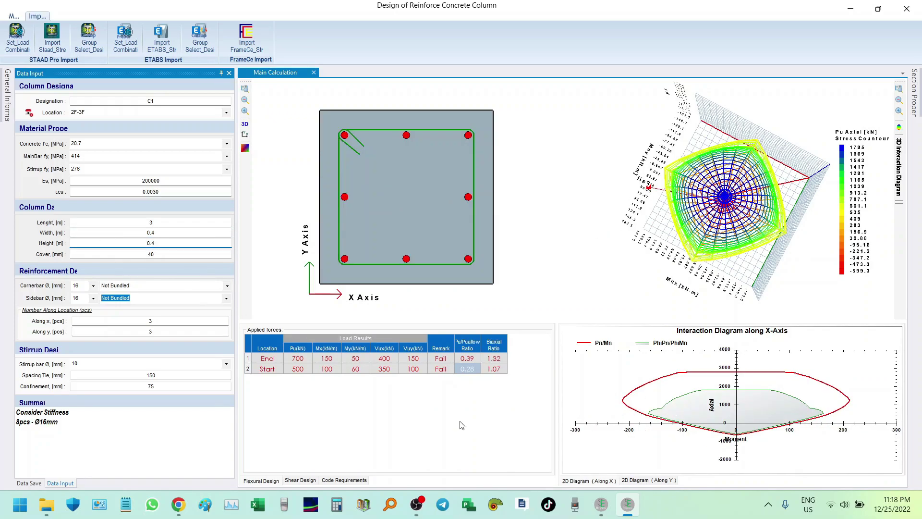
click(170, 232)
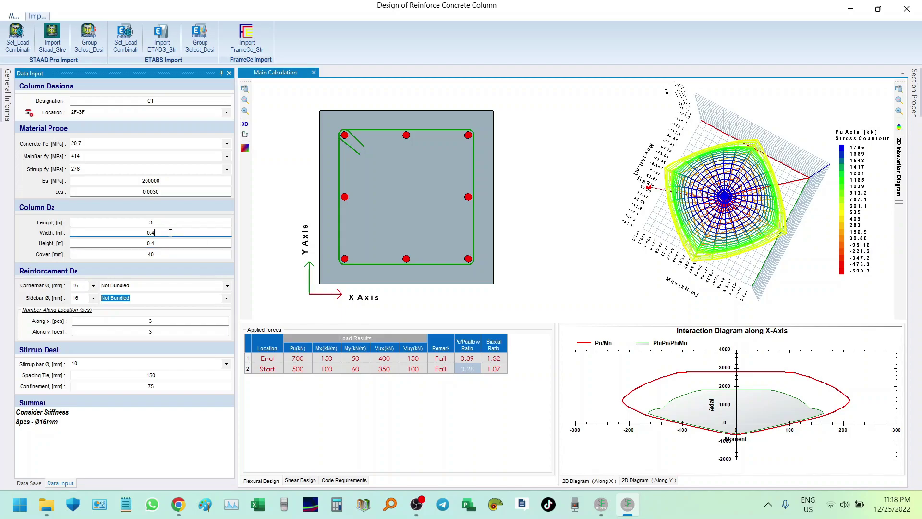
text(5)
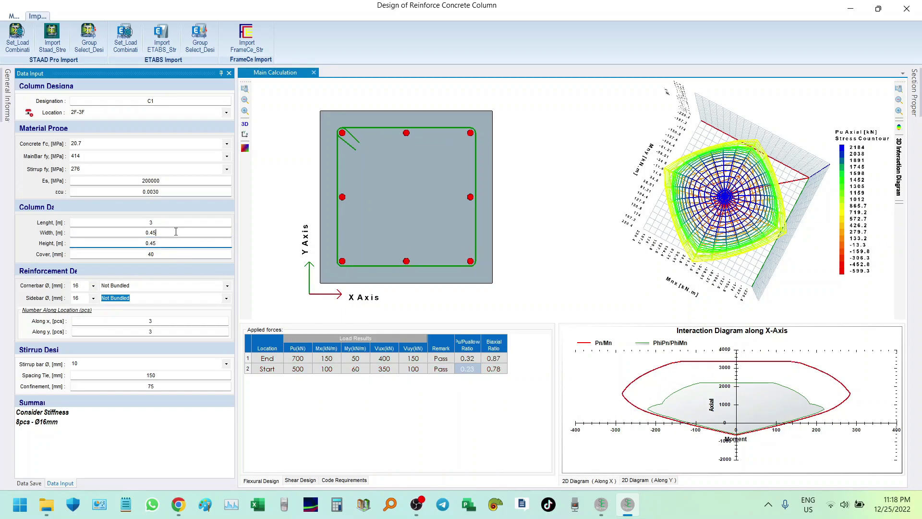
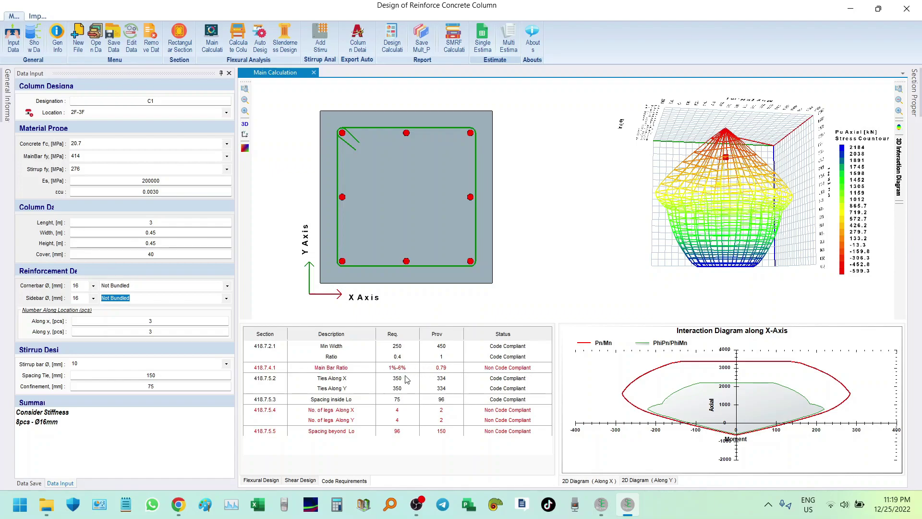
Step: Set the number of reinforcement bars to 4 along x and 4 along y
click(162, 322)
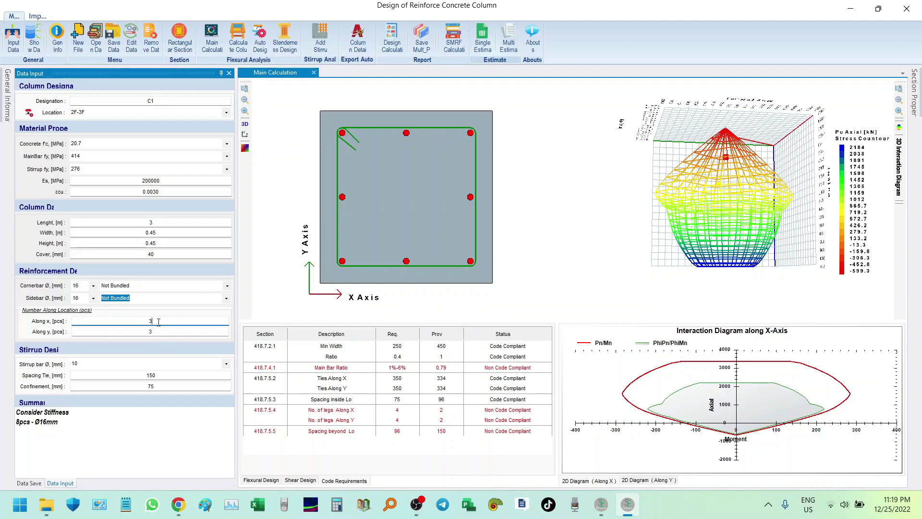
text(4)
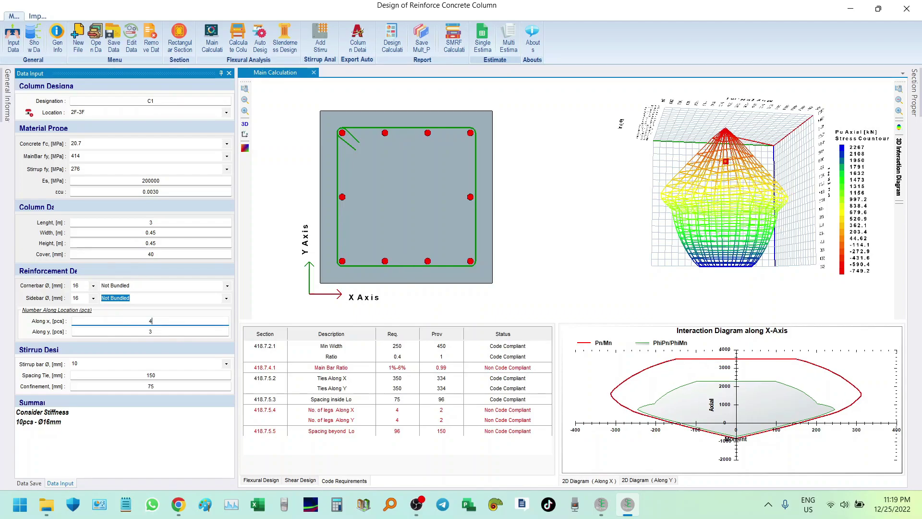
click(120, 331)
text(4)
key(shift+Tab)
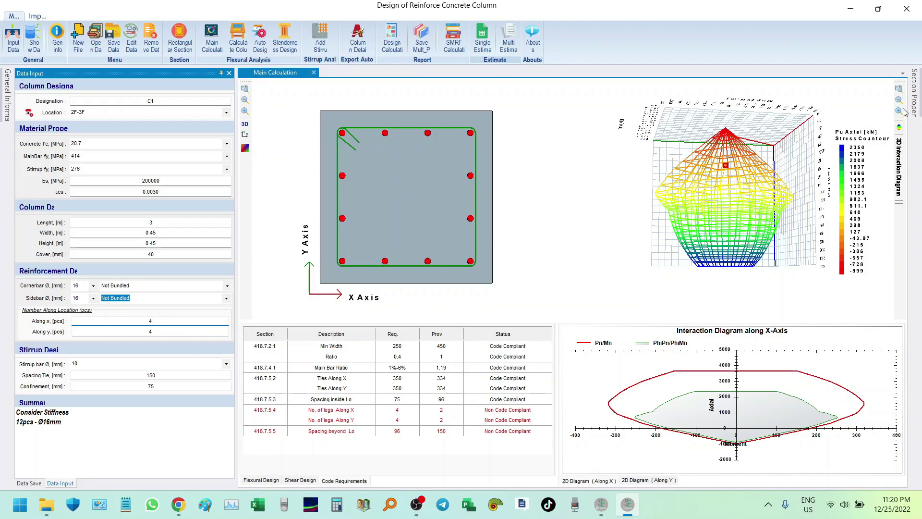
Step: Open the Add Stirrup view for the column section
mouse_move(916, 102)
click(320, 42)
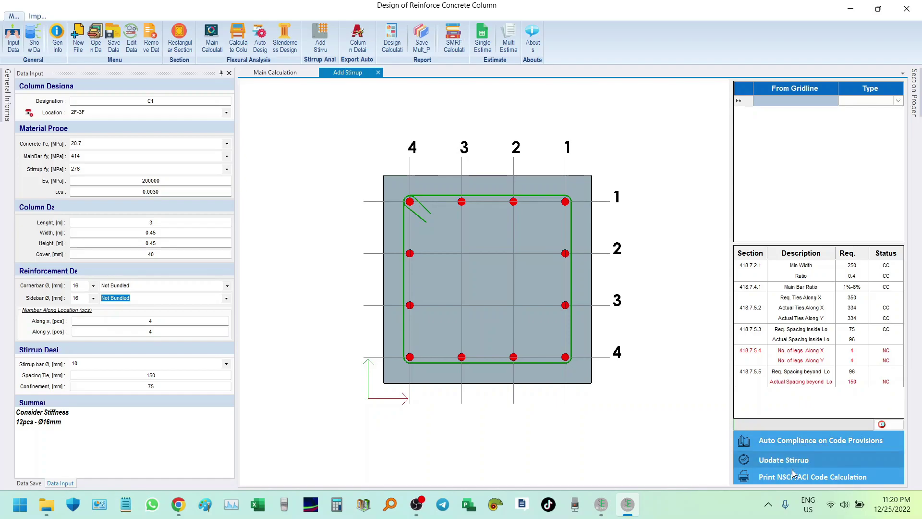
Step: Apply automatic compliance on code provisions to generate the column's inner ties, and update the stirrups in the main calculation
click(839, 441)
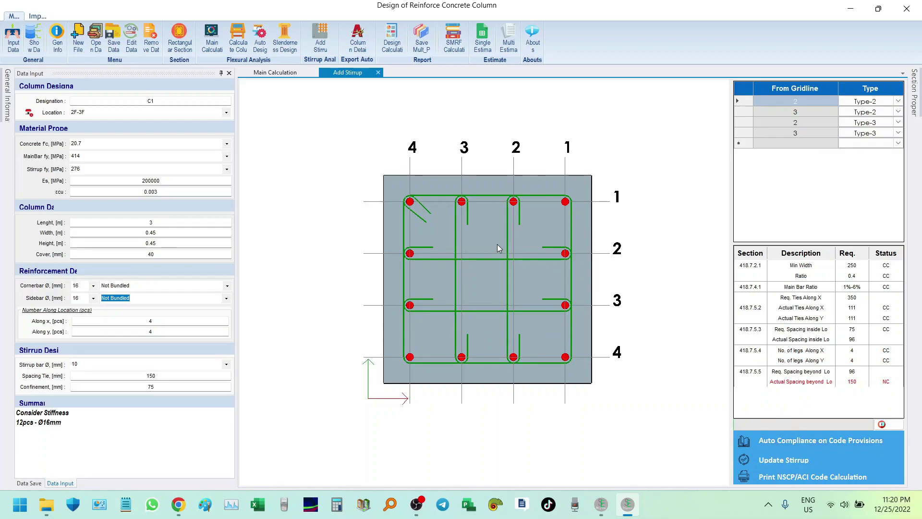
click(272, 75)
click(348, 72)
click(806, 459)
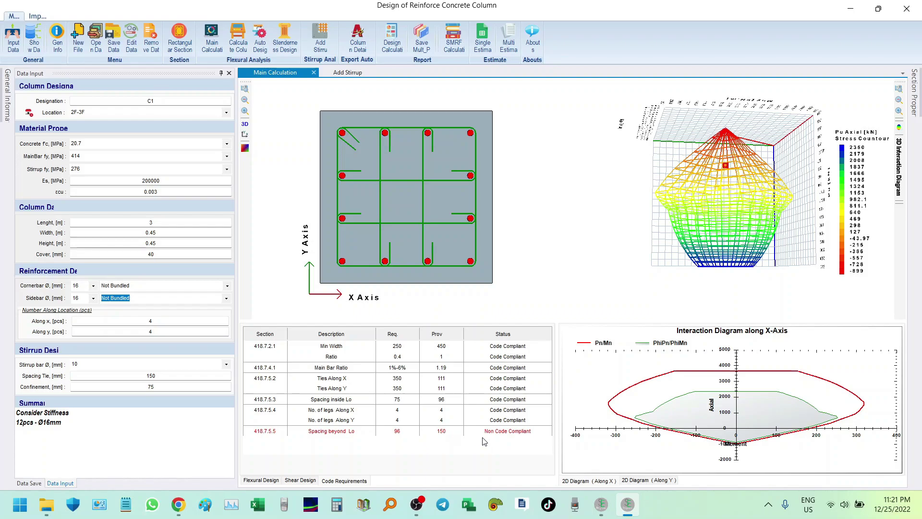
Step: Try a stirrup tie spacing of 100 mm and check the code requirement for spacing beyond Lo
double_click(145, 378)
text(100)
click(170, 387)
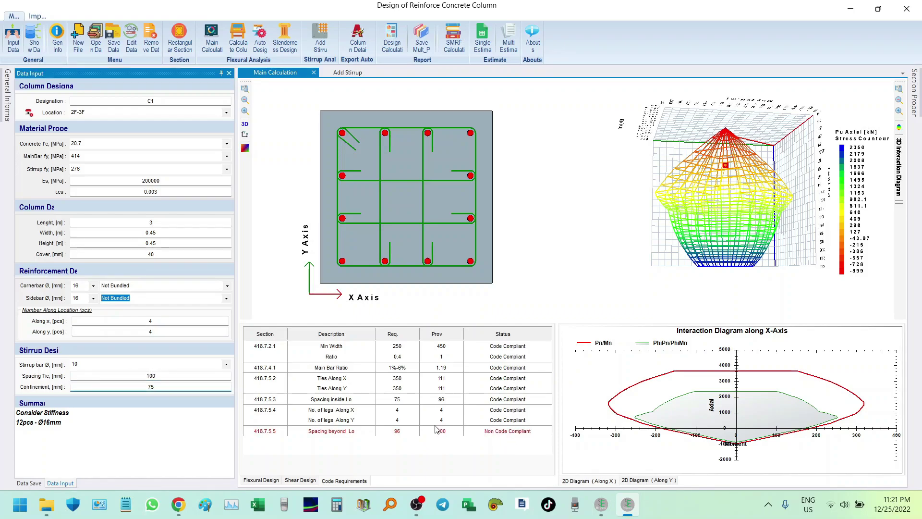
click(135, 376)
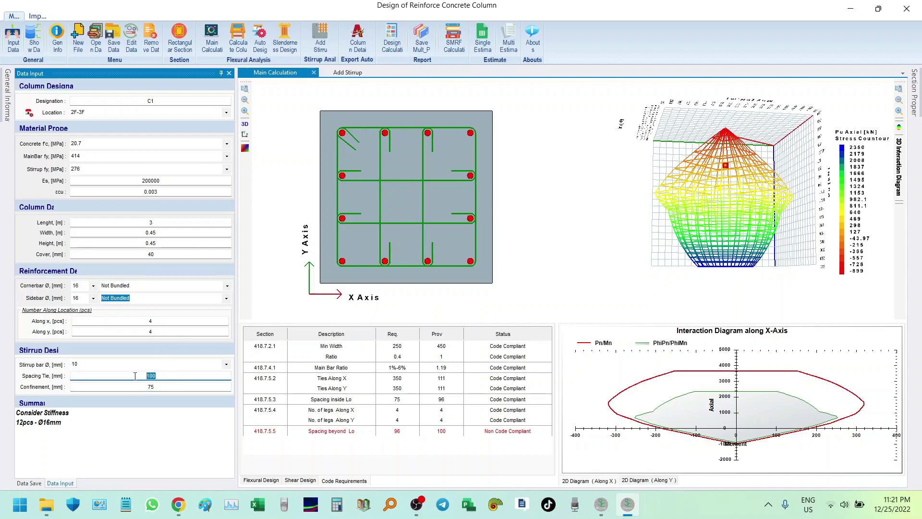
text(100)
Step: Try a stirrup bar diameter of 12 mm, and set it back to 10 mm
click(229, 364)
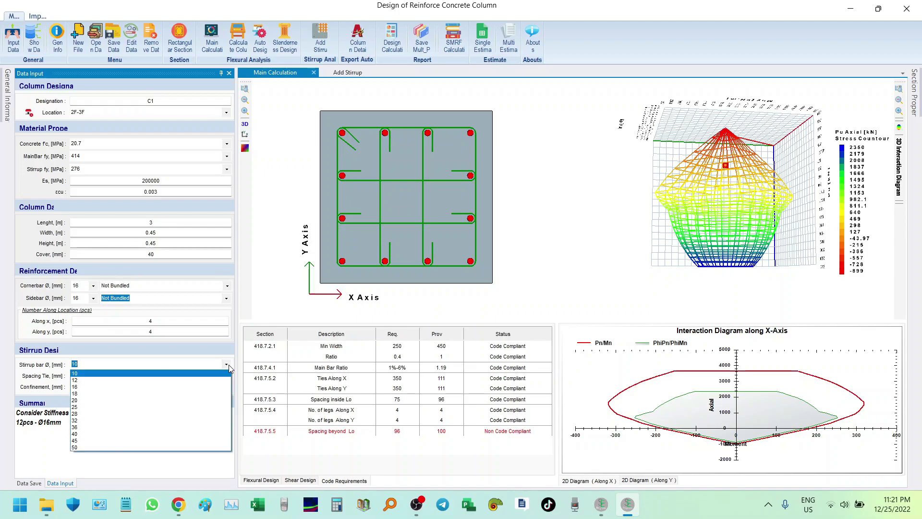
click(200, 384)
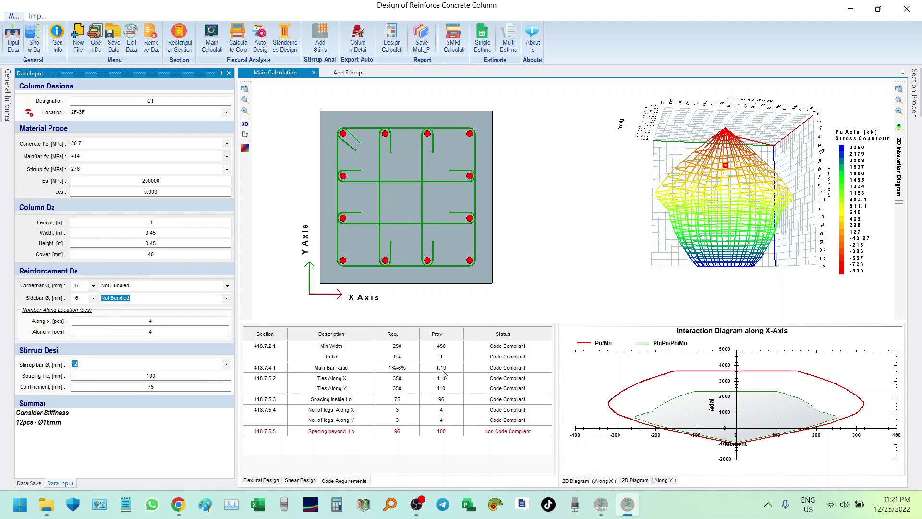
click(226, 364)
click(172, 374)
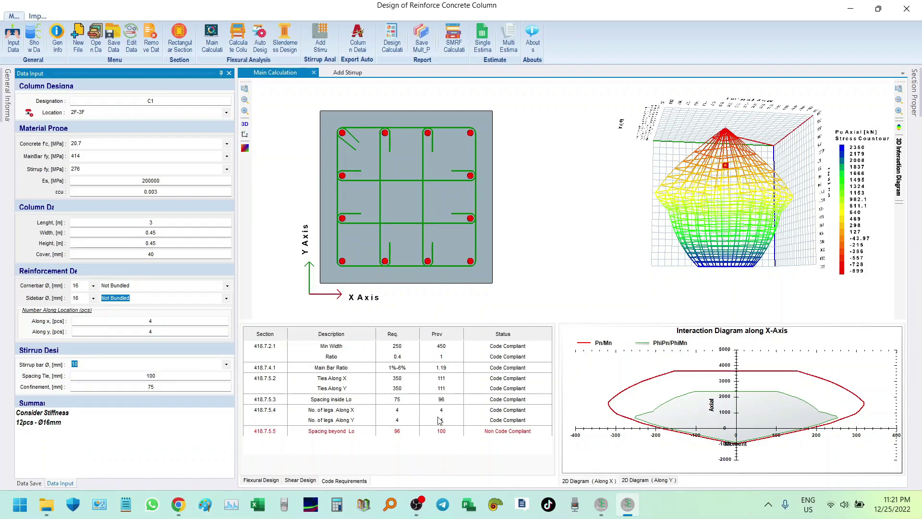
Step: Set the stirrup tie spacing to 95 mm
double_click(162, 377)
text(95)
click(174, 386)
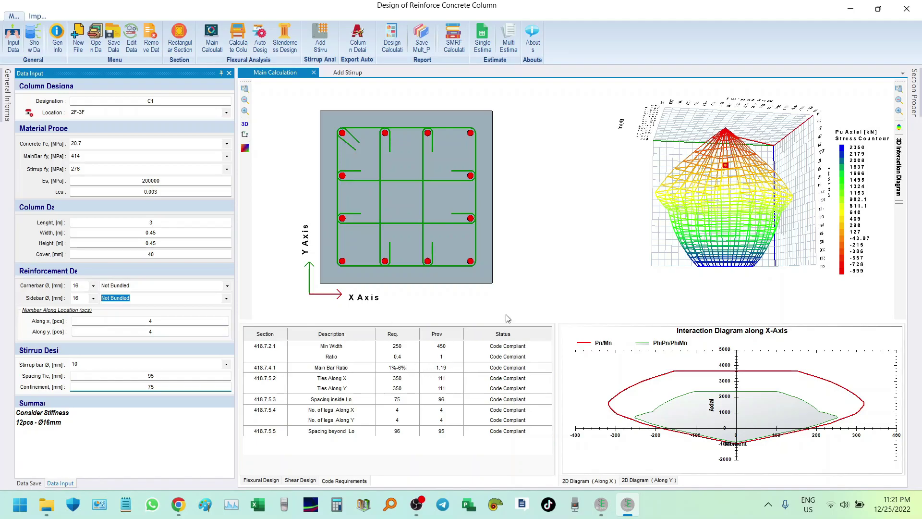
Step: Rotate the 3D interaction diagram and review the shear design ratios at the End and Start locations
drag(721, 201, 759, 159)
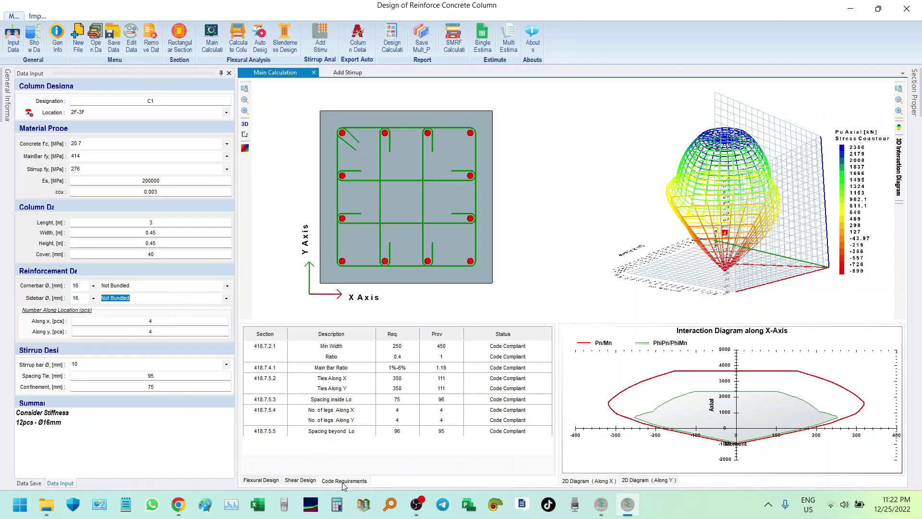
click(302, 480)
click(262, 481)
click(301, 481)
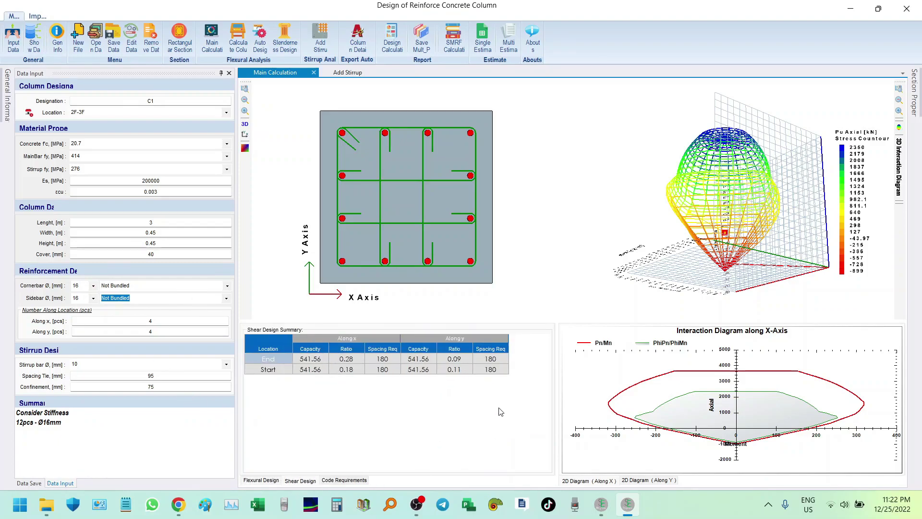
click(462, 359)
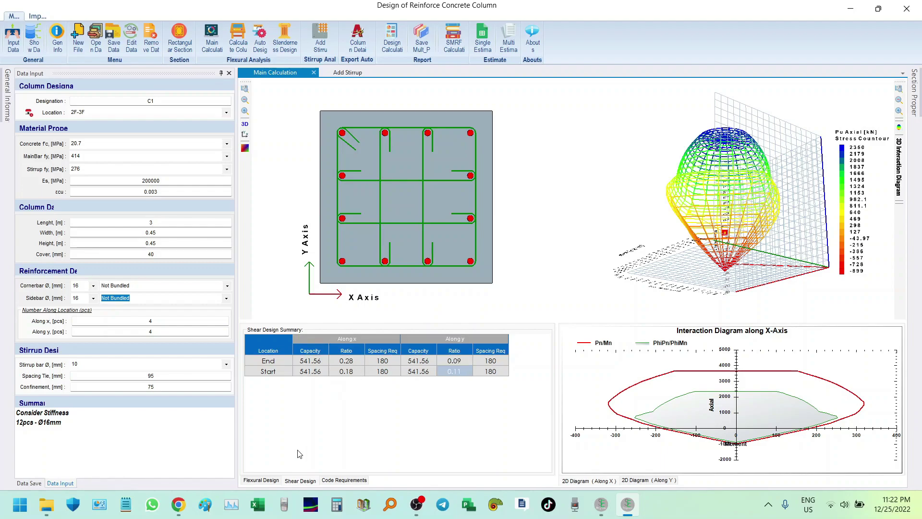
Step: Review the flexural design's axial and biaxial ratios for both locations, and show the code requirements again
click(259, 480)
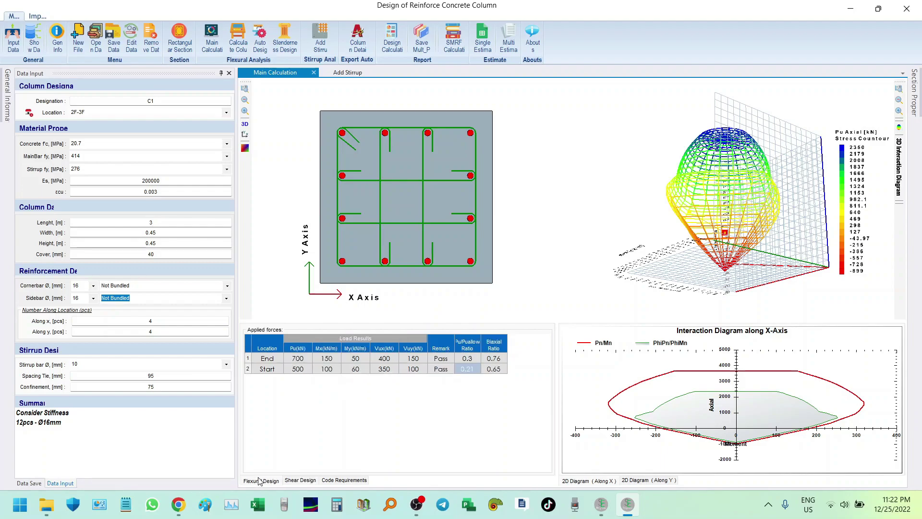
click(474, 361)
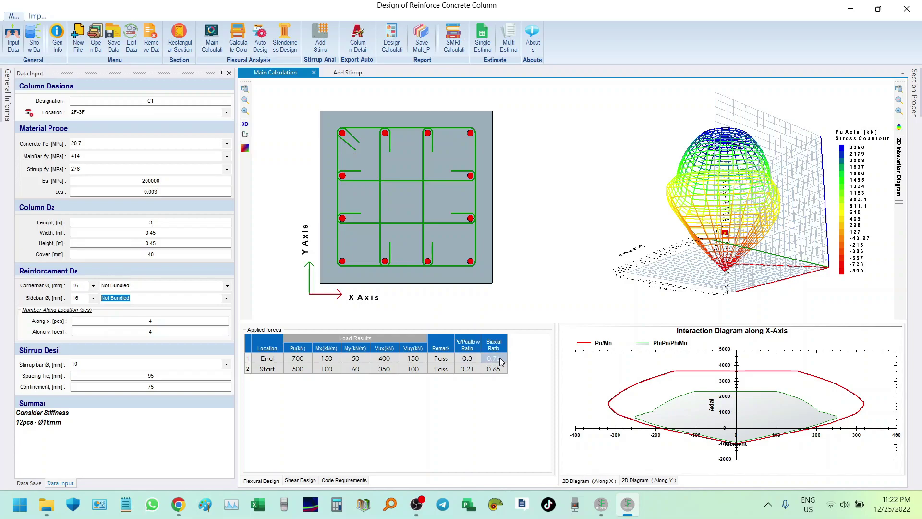
mouse_move(475, 363)
mouse_down()
mouse_move(469, 376)
mouse_move(464, 363)
mouse_up()
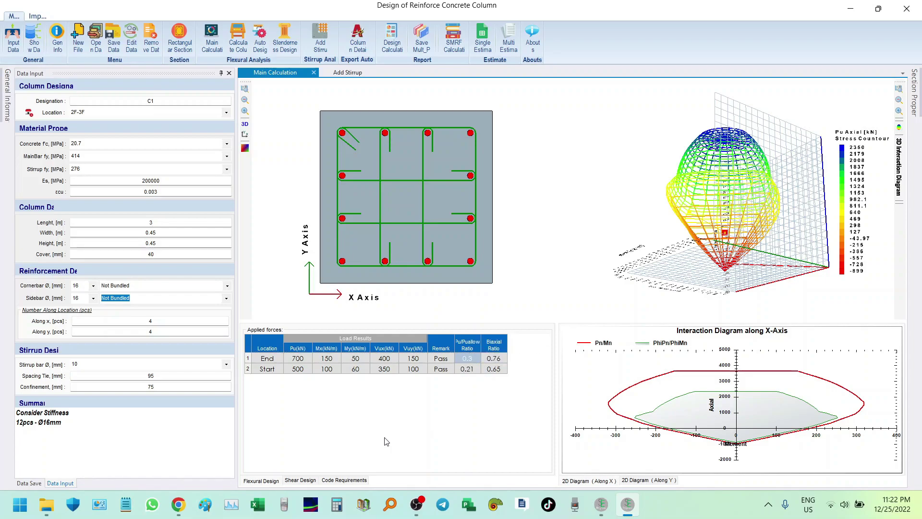
click(345, 480)
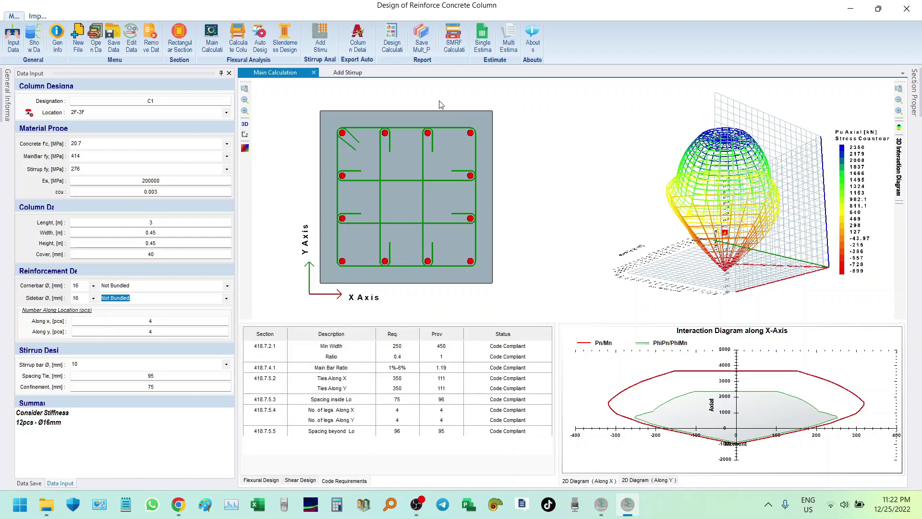
Step: Preview the column design calculation report at 120% zoom, read through its summary calculations, and close the preview
click(387, 43)
click(631, 27)
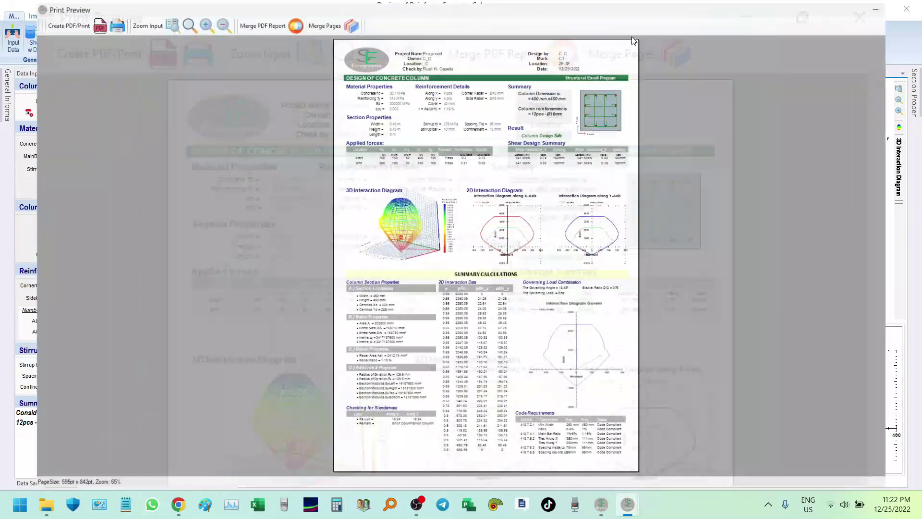
click(171, 23)
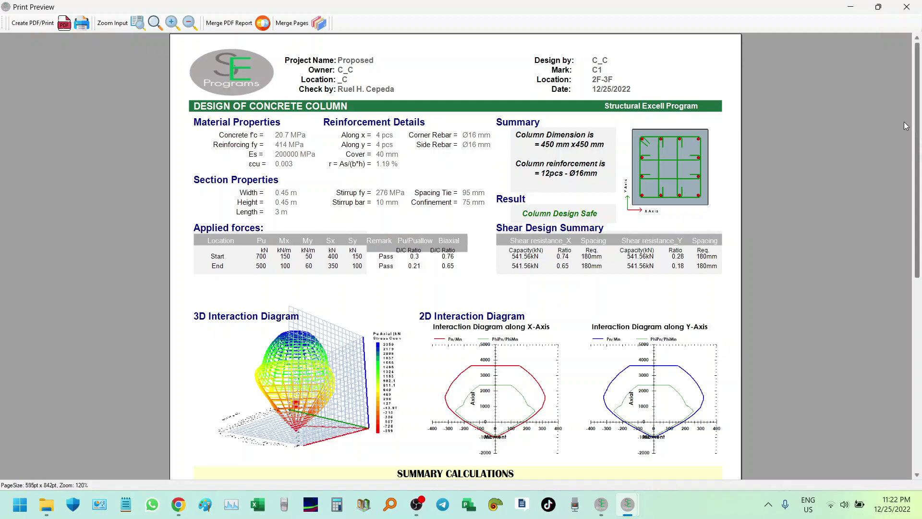
drag(919, 61, 920, 298)
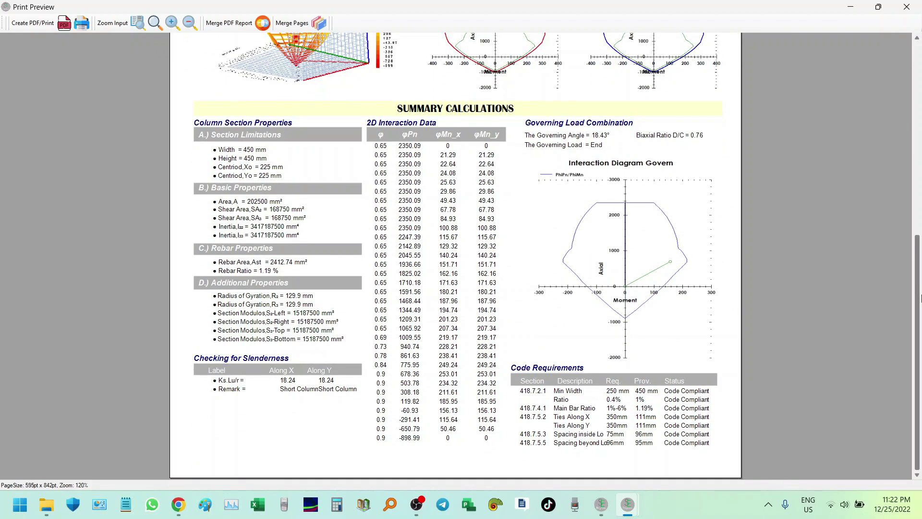
drag(921, 250, 921, 220)
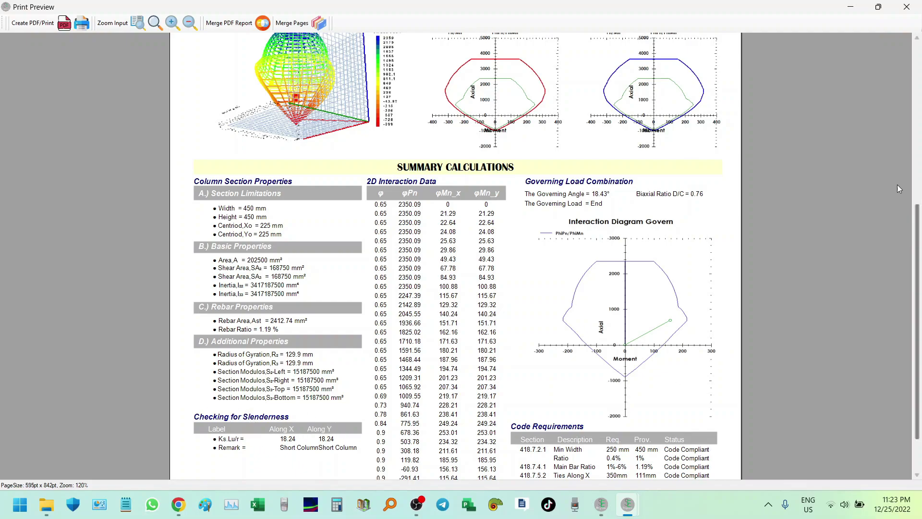
drag(919, 237, 919, 70)
click(907, 7)
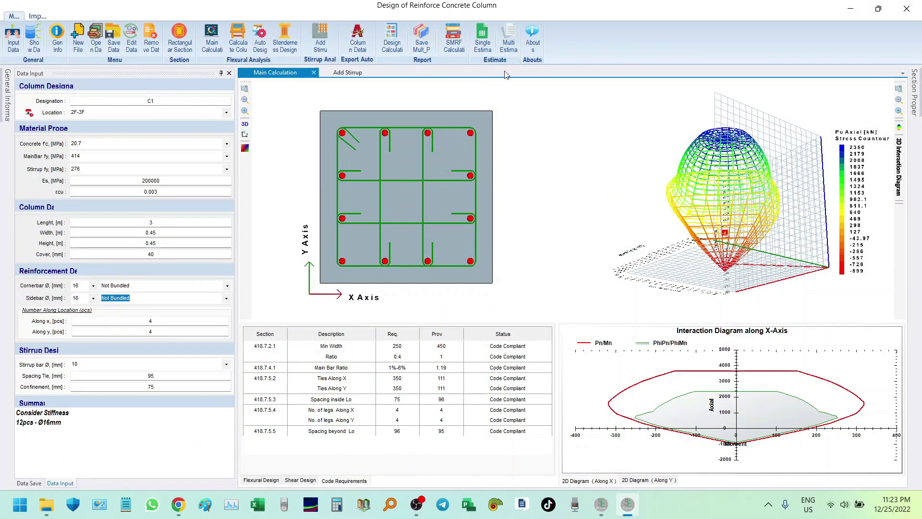
Step: Preview the SMRF seismic detailing report at 140% zoom, close it, and inspect the 3D interaction diagram in the main calculation
click(442, 43)
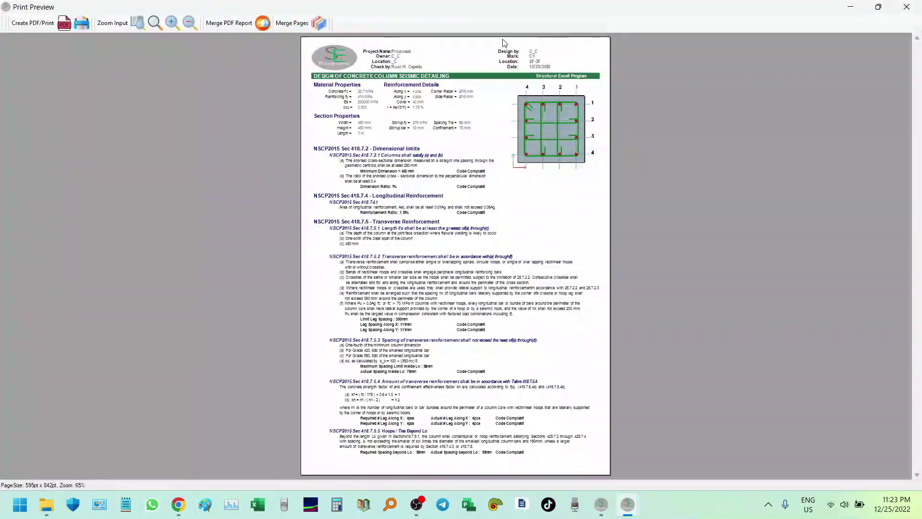
click(171, 22)
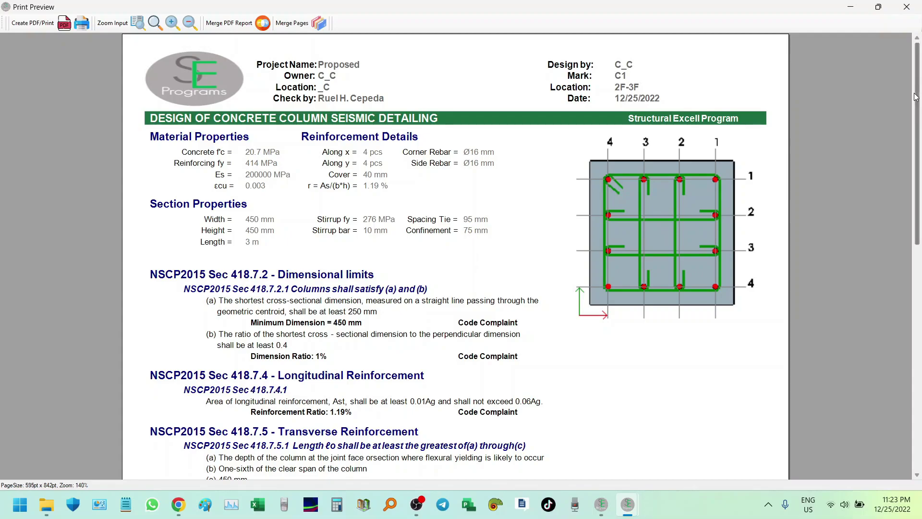
mouse_move(919, 89)
mouse_down()
mouse_move(916, 323)
mouse_move(918, 81)
mouse_up()
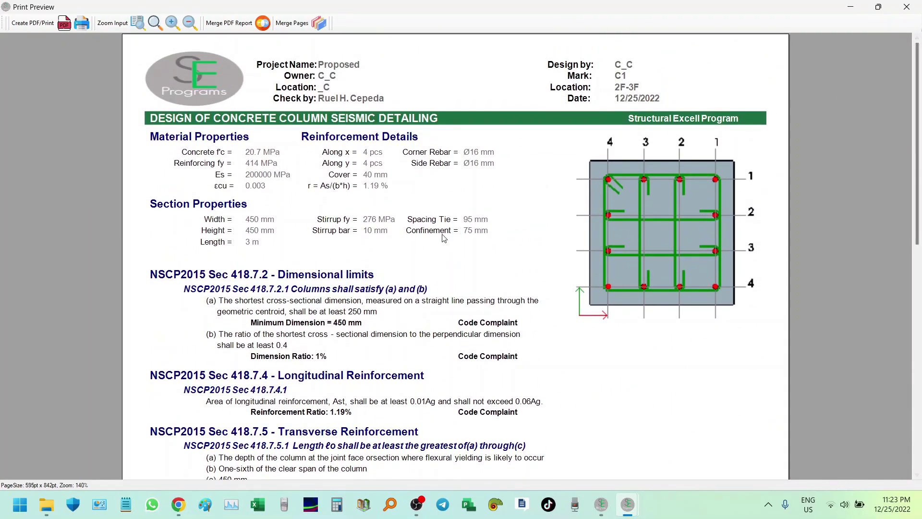
click(907, 7)
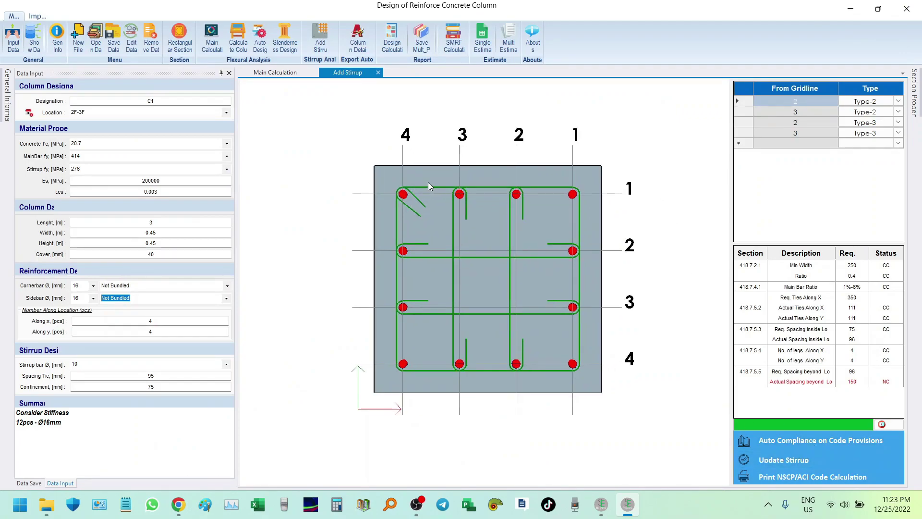
click(281, 73)
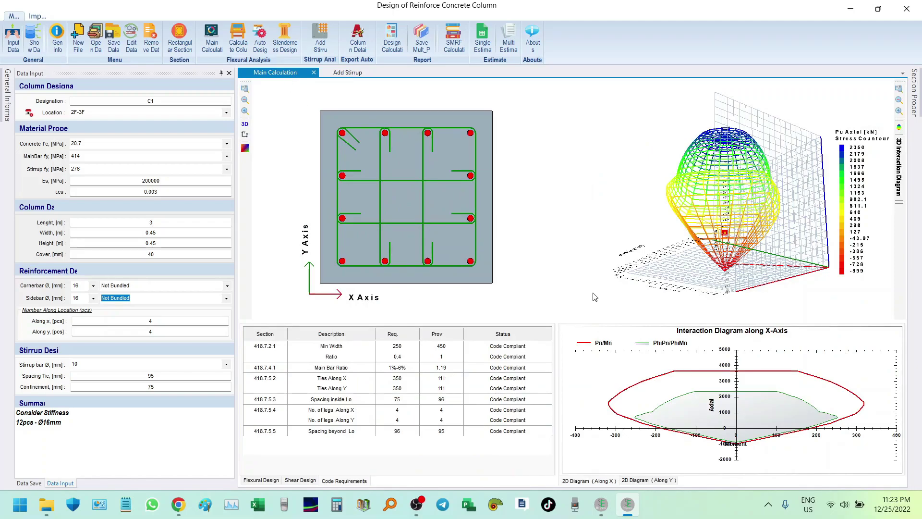
drag(734, 233, 803, 261)
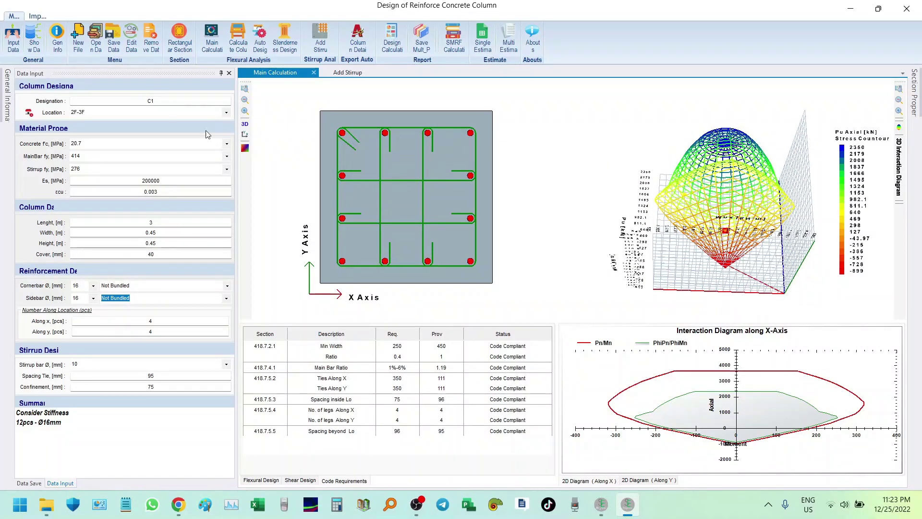